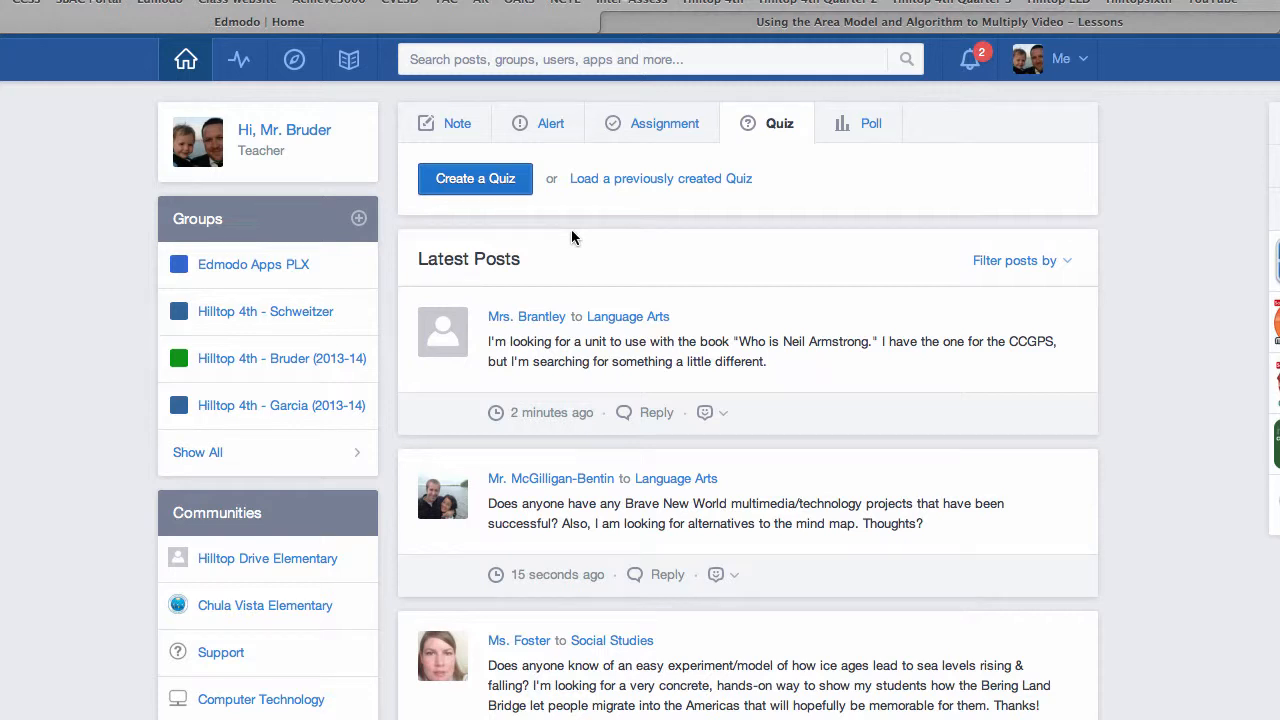
Step: Create a new quiz and title it "Multiplication Quiz"
left_click(486, 176)
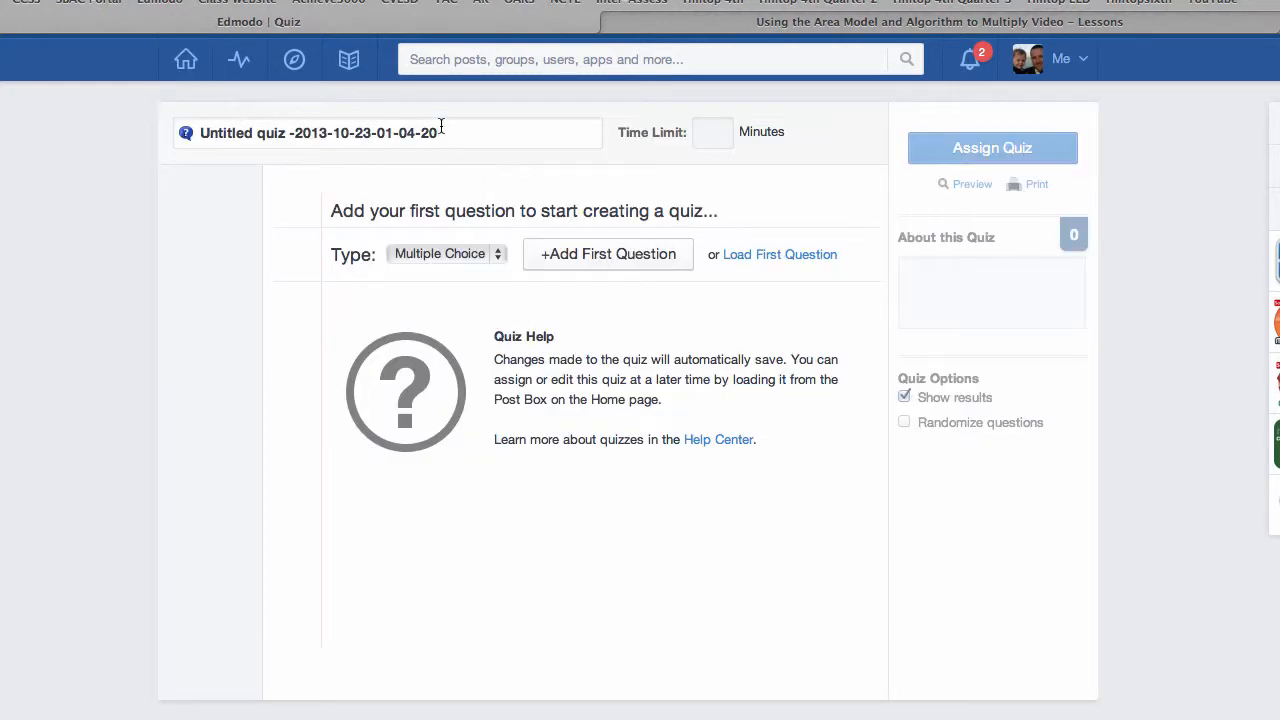
left_click_drag(435, 129, 407, 130)
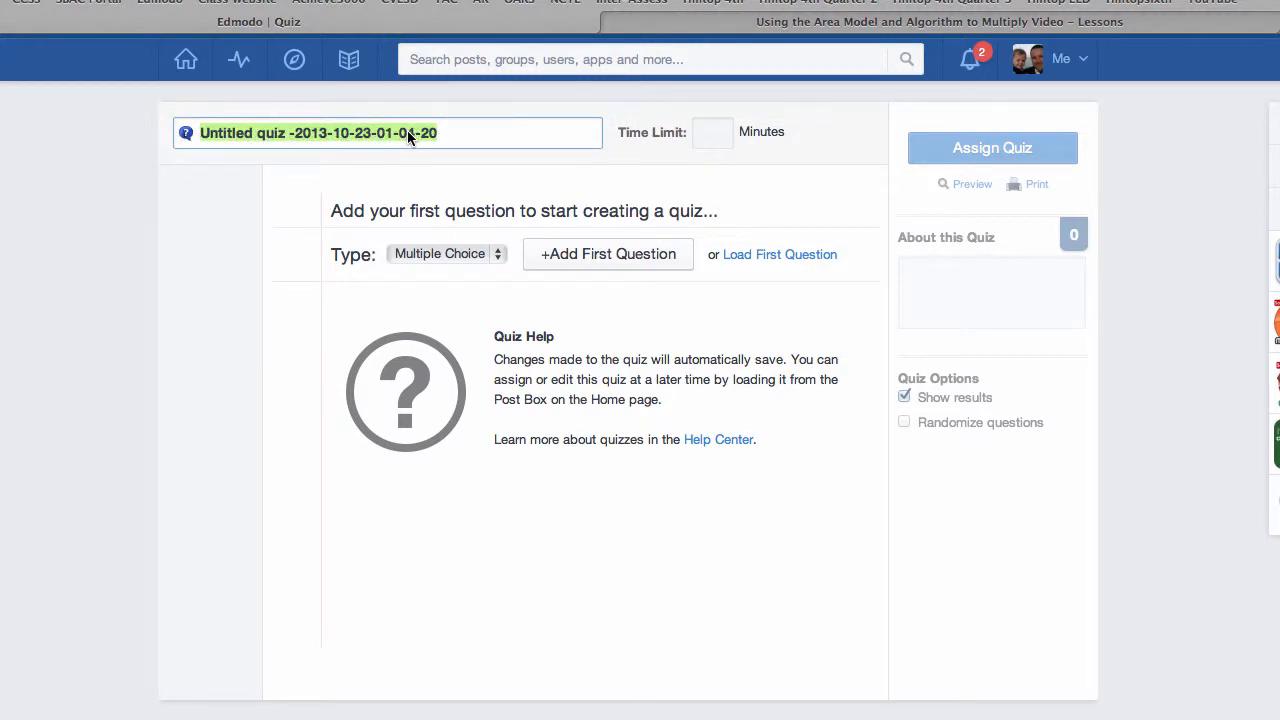
type("Mult")
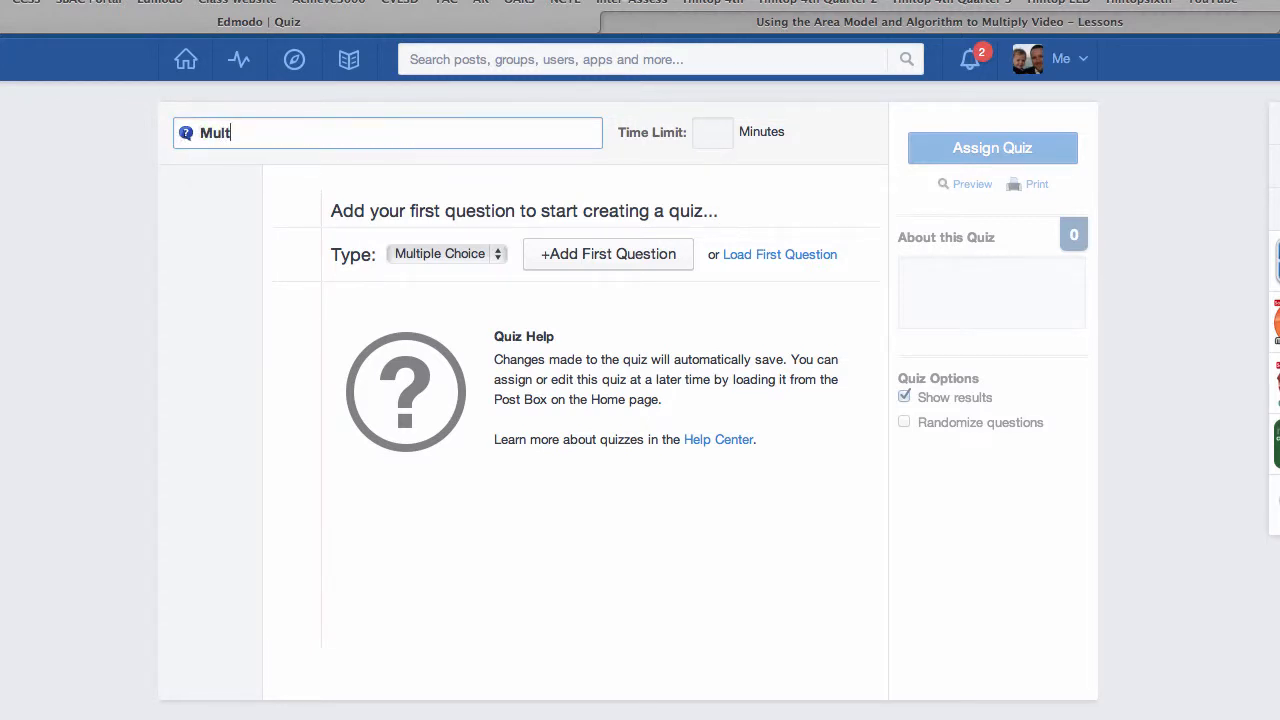
type("iplication Quiz")
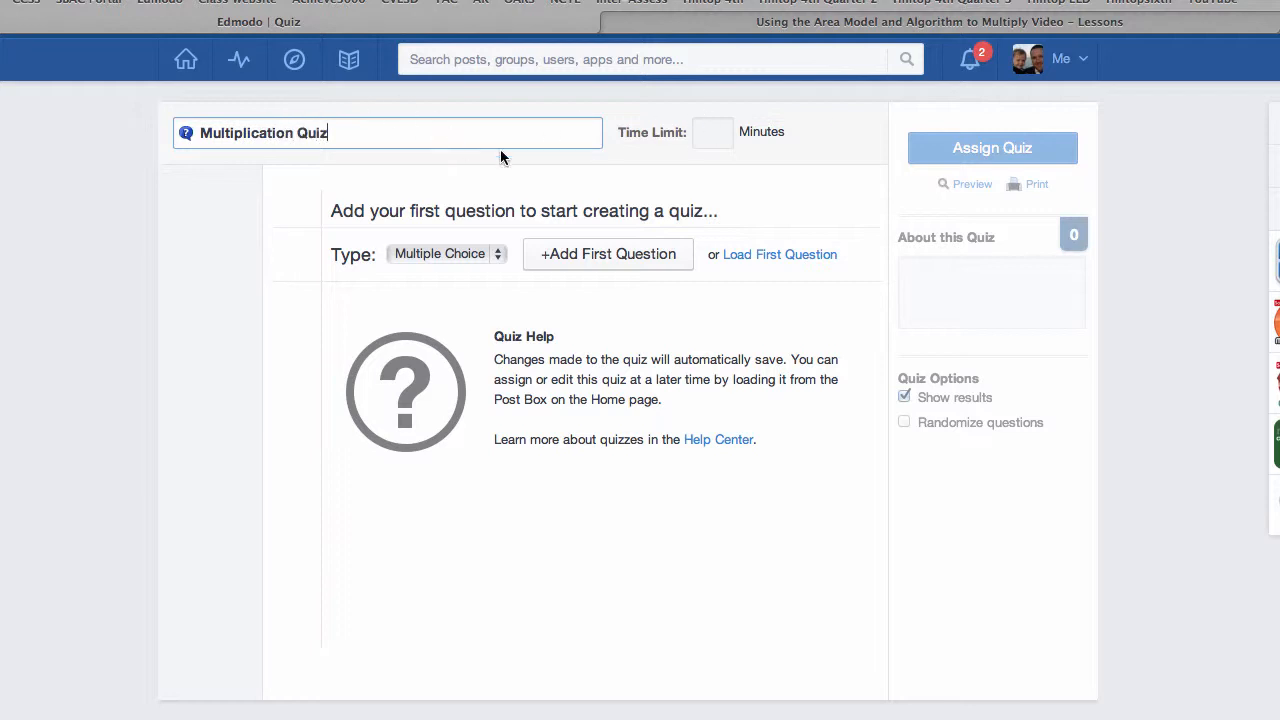
Step: Set the quiz's time limit to 120 minutes
left_click(708, 143)
type("60")
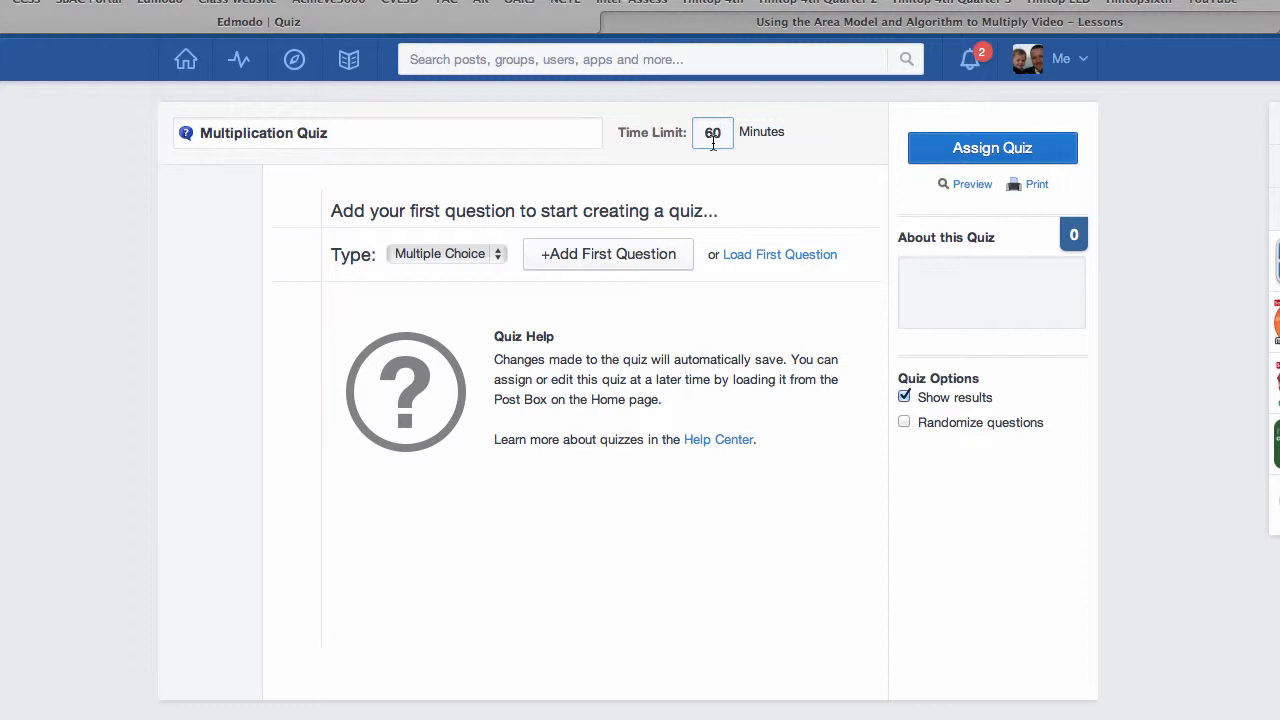
key("BackSpace")
key("BackSpace")
type("120")
left_click(820, 150)
Step: Add the first question to the quiz and set its type to Fill in the blank
left_click(497, 255)
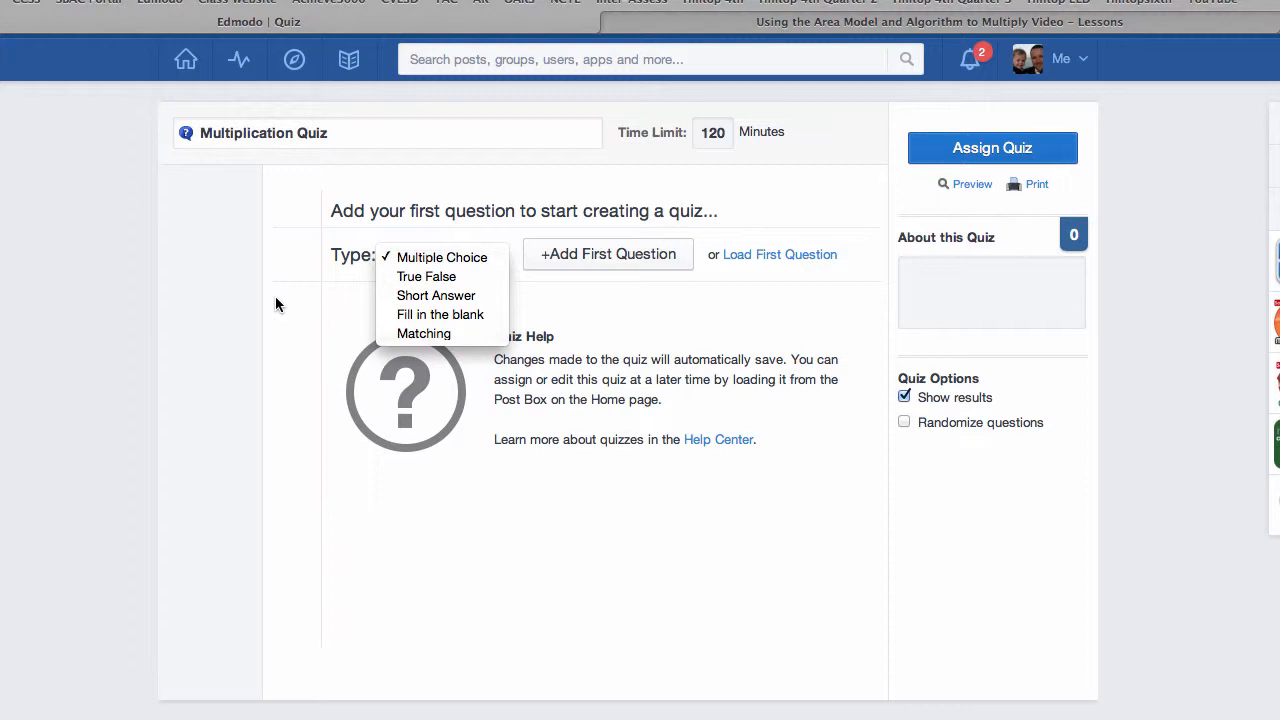
left_click(597, 253)
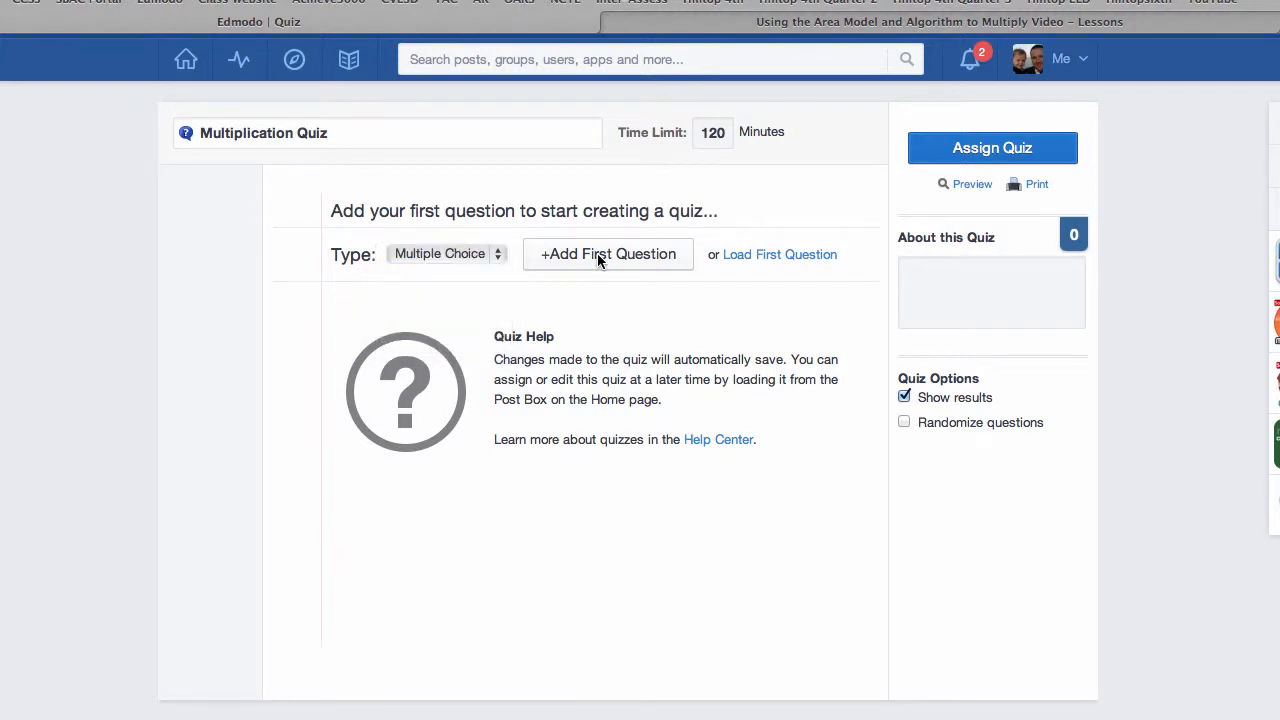
left_click(597, 253)
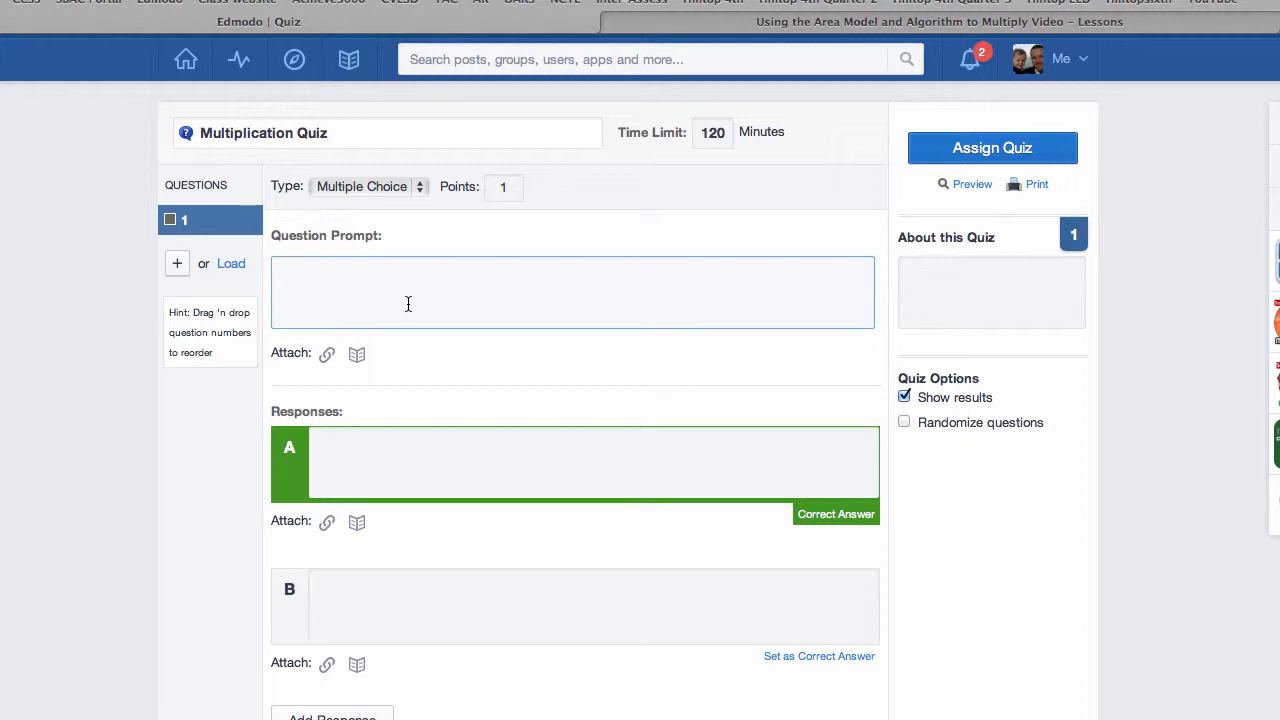
left_click(366, 187)
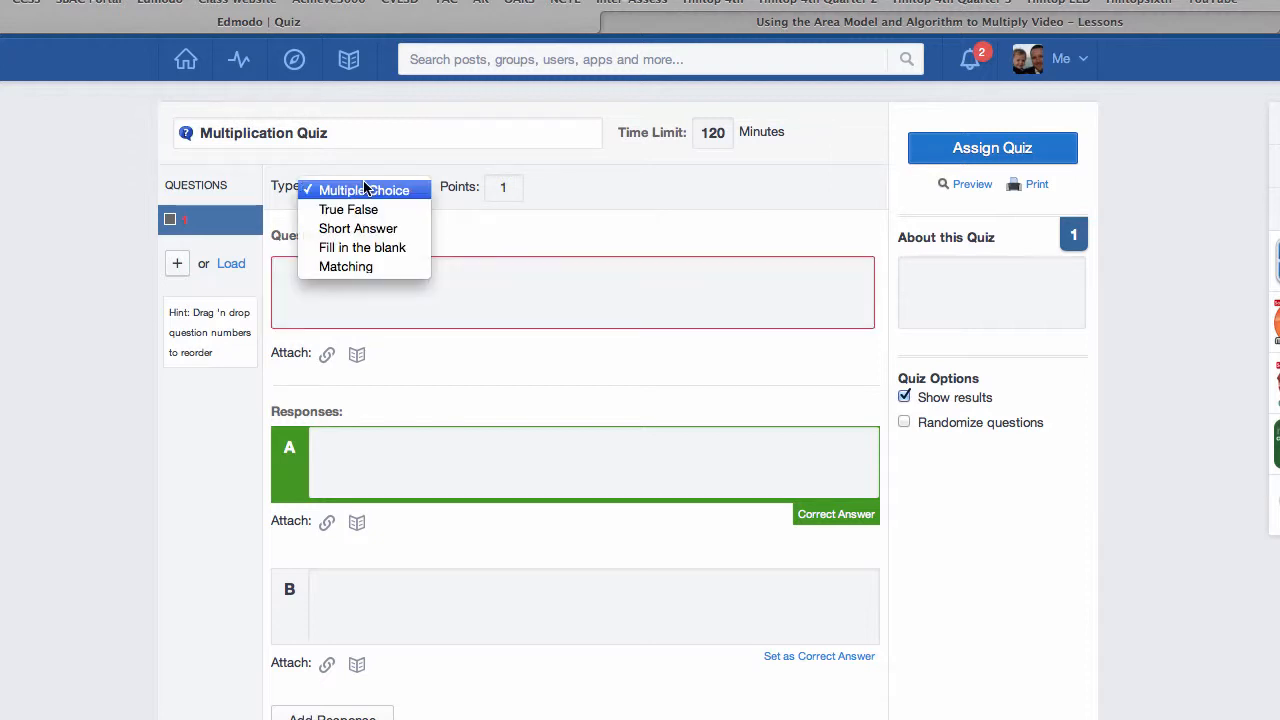
left_click(362, 246)
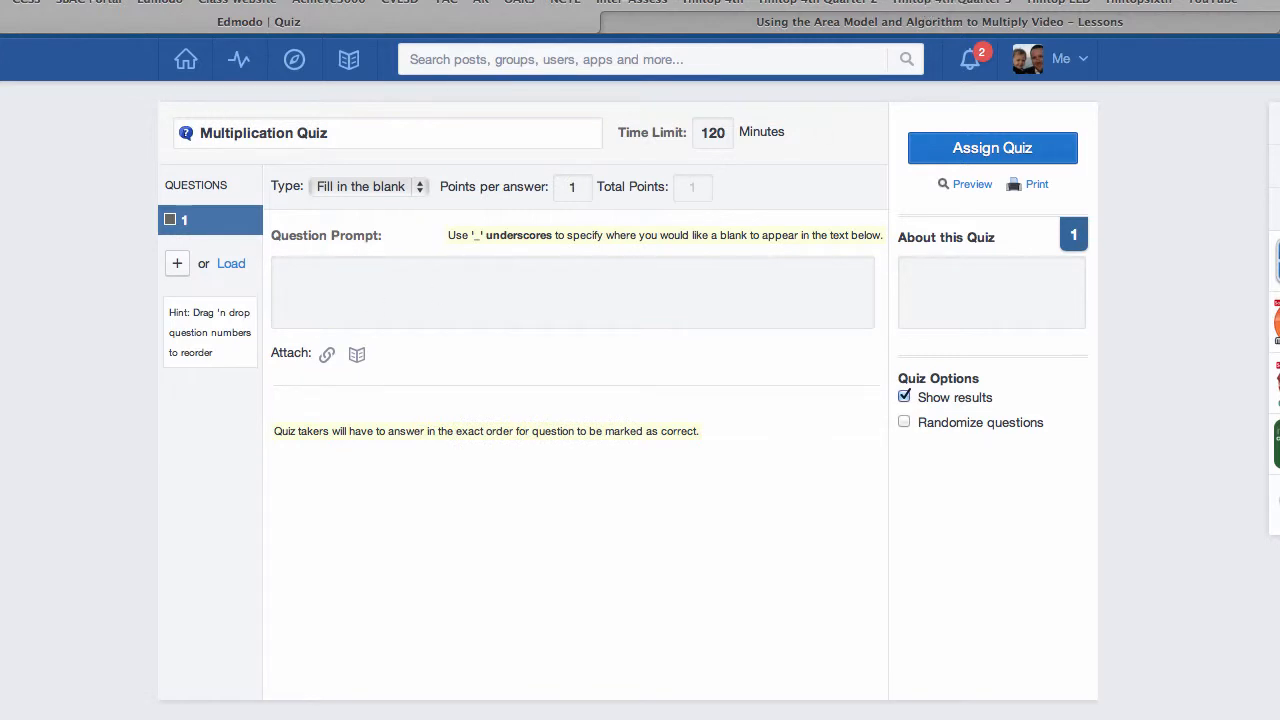
Step: Copy the Area Model question text (248 x 7) from the Word document into question 1's prompt in Edmodo
key("super+Tab")
scroll(698, 136, "up", 3)
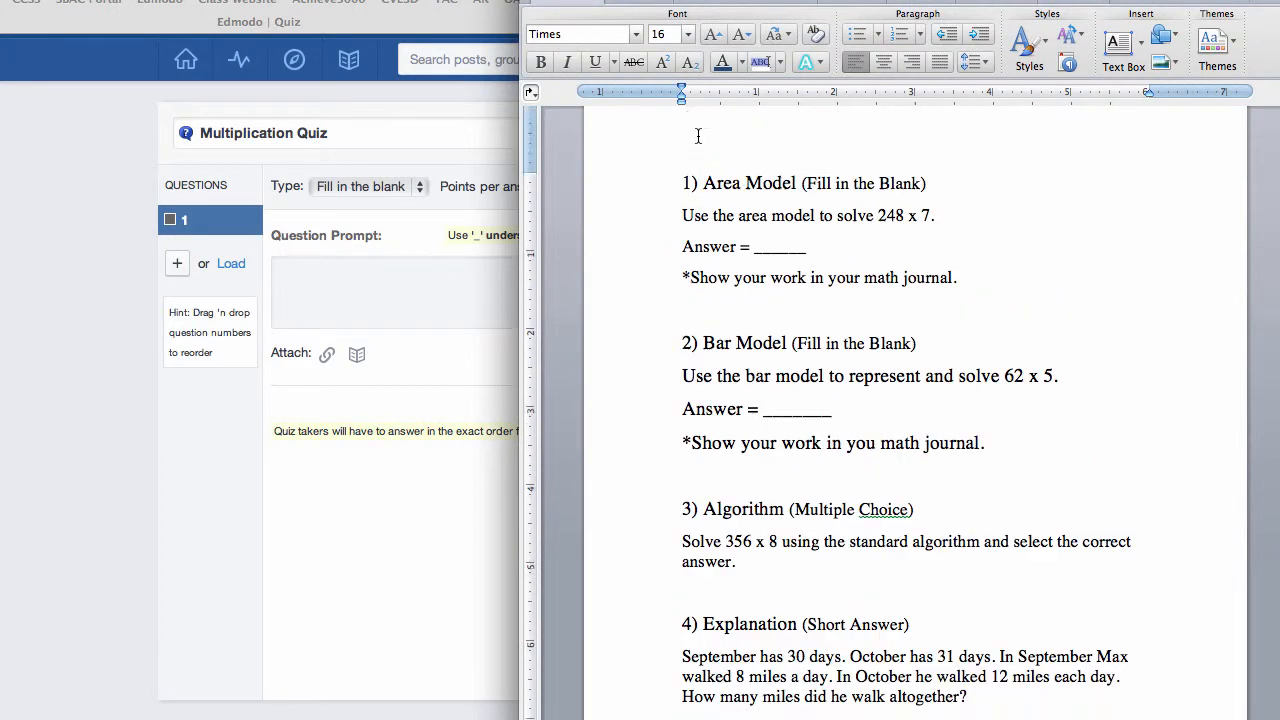
scroll(698, 136, "up", 1)
left_click_drag(678, 241, 966, 307)
key("super+c")
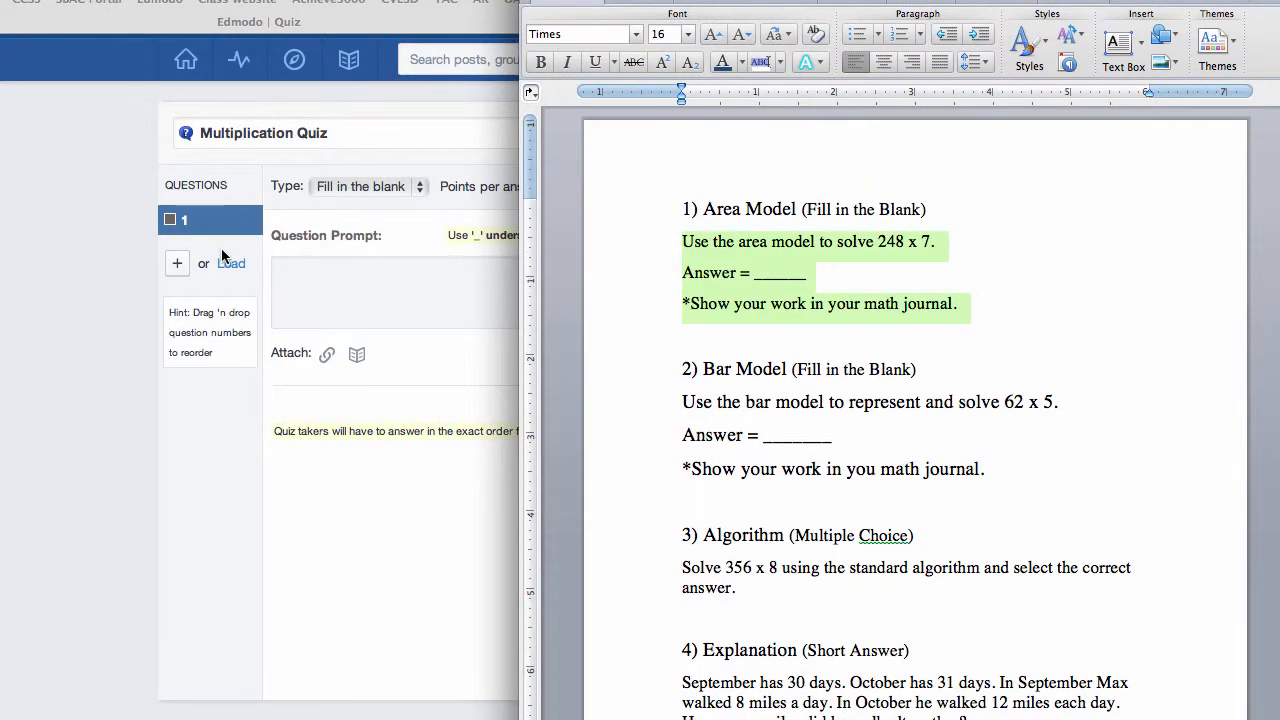
left_click(329, 283)
left_click(330, 285)
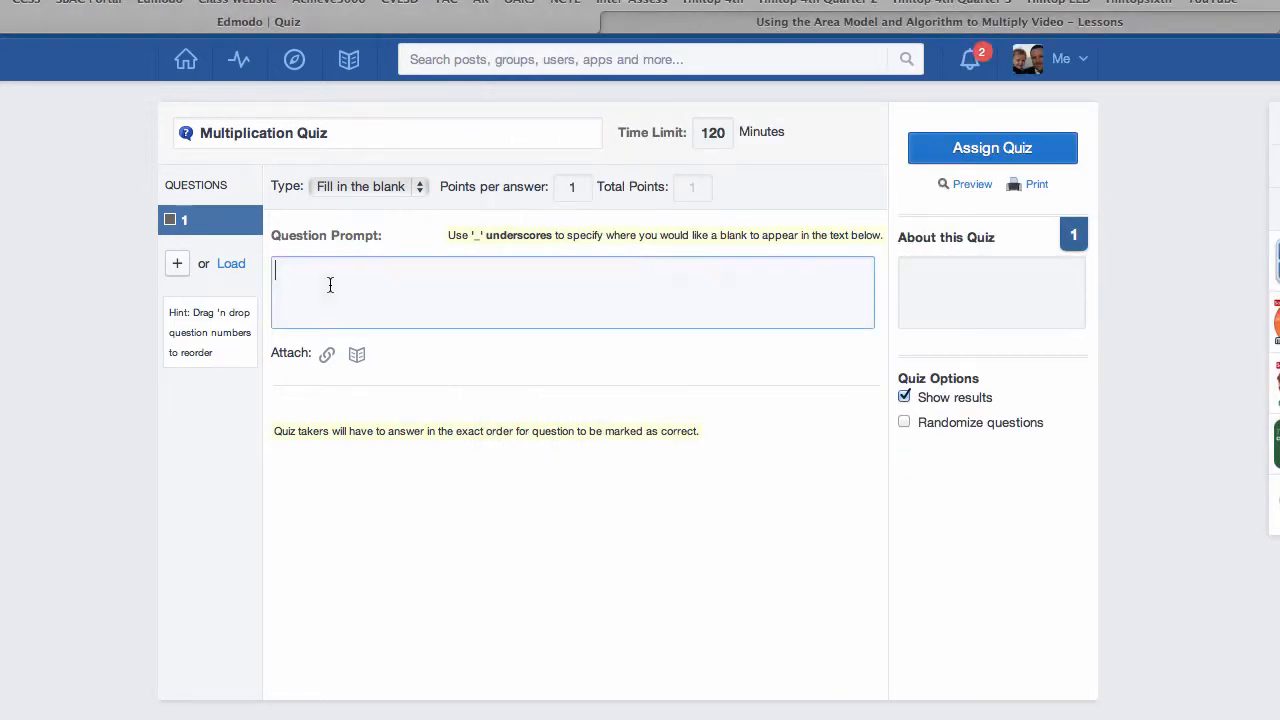
key("super+v")
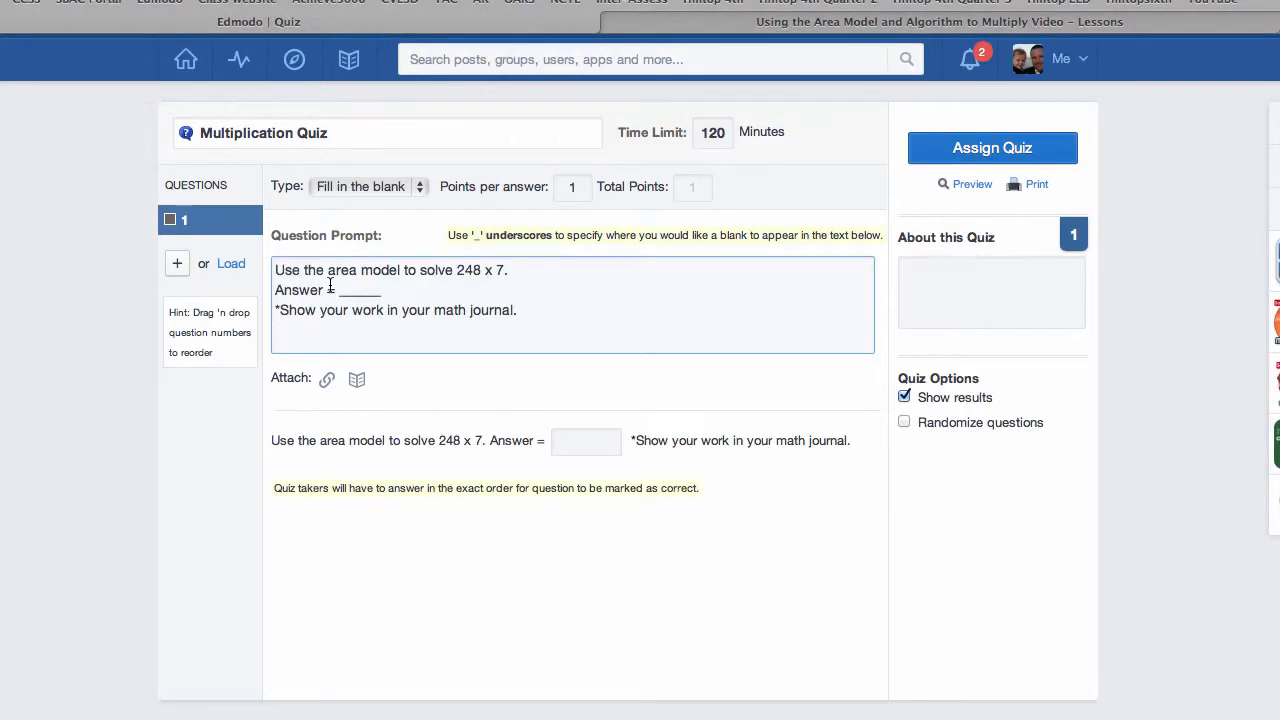
Step: Separate the three lines of question 1's prompt with blank lines and remove the empty line at its end
left_click(524, 266)
key("Return")
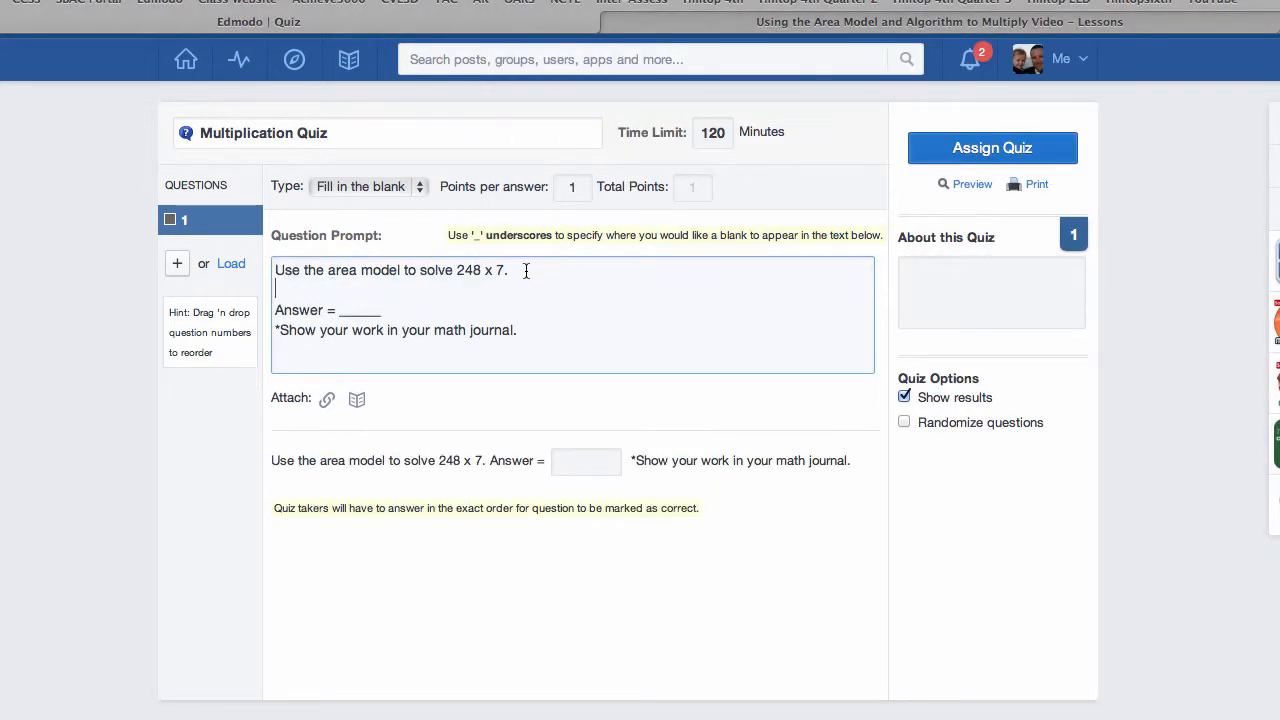
left_click(387, 318)
key("Return")
left_click(402, 378)
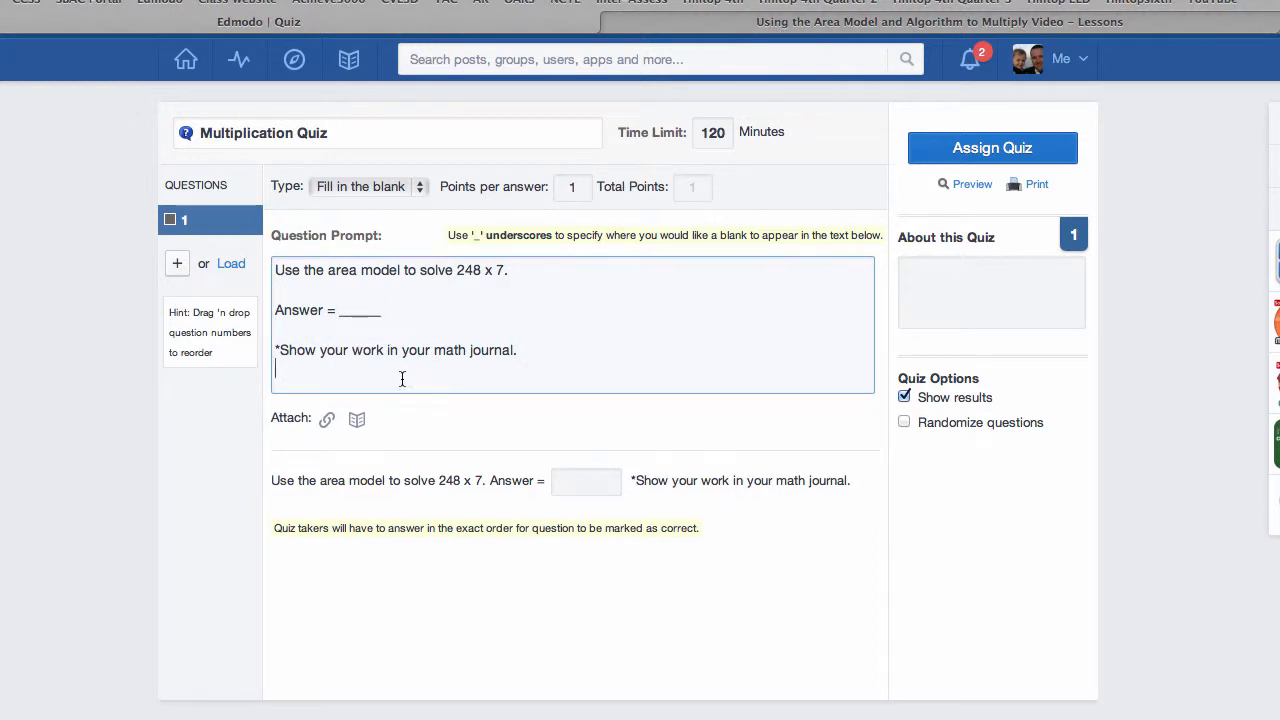
key("BackSpace")
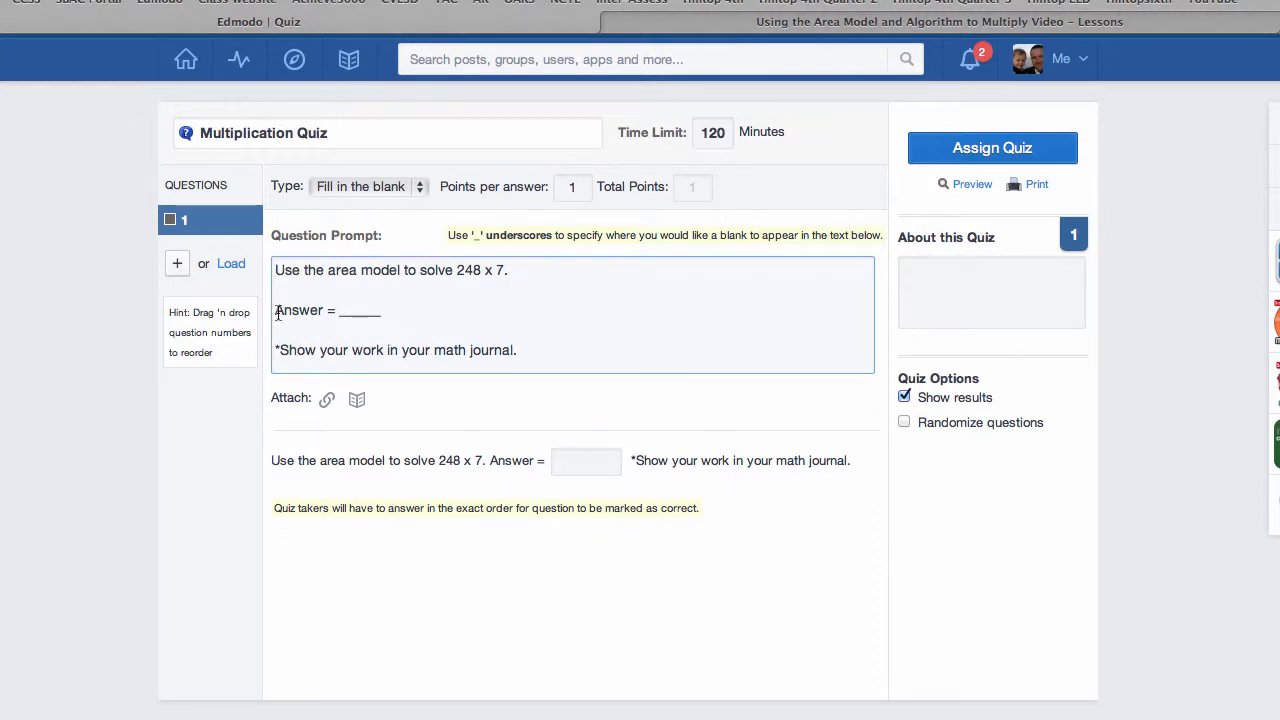
left_click_drag(345, 316, 386, 317)
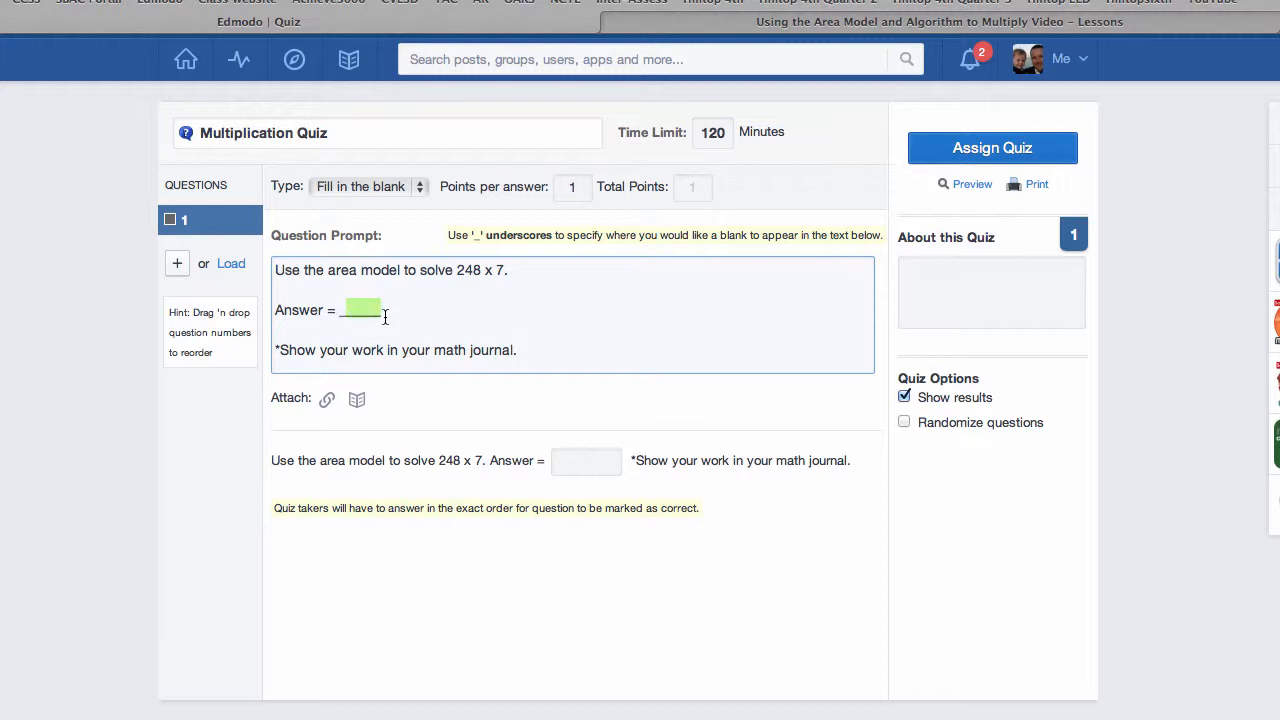
left_click(410, 317)
Step: Enter 1,736 as the correct answer for question 1's blank
left_click(589, 466)
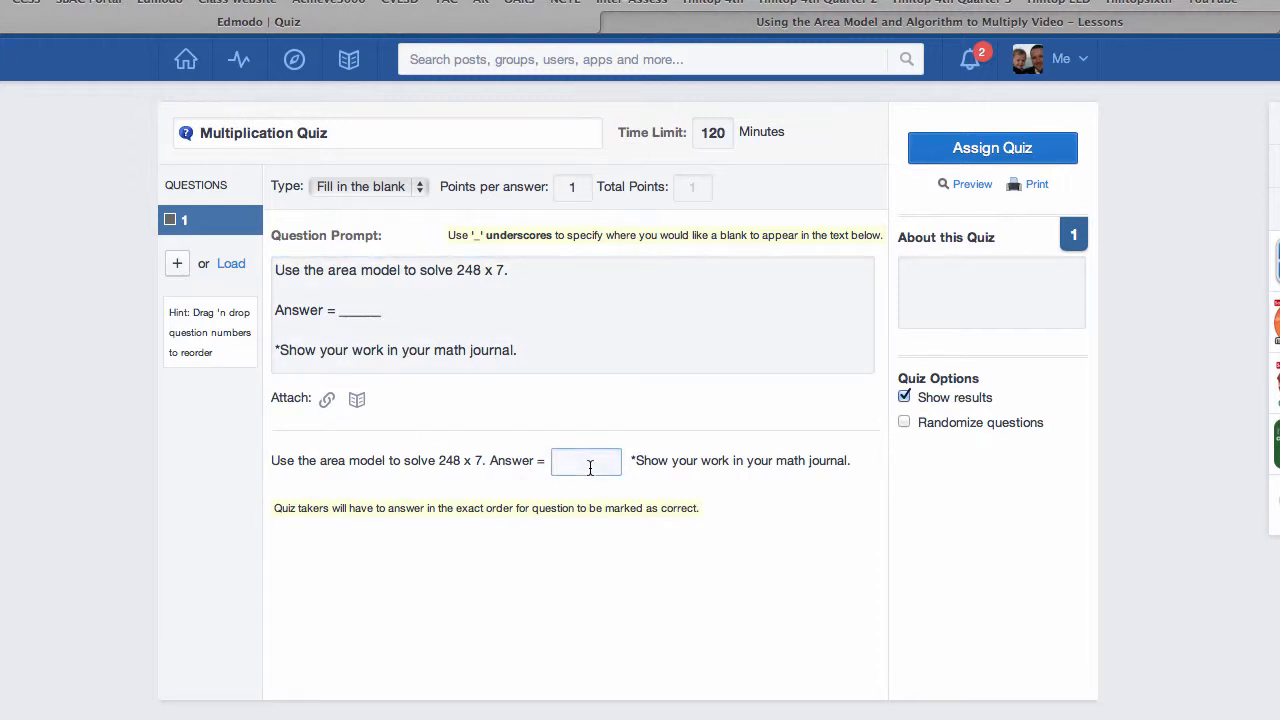
type("1,736")
Step: Add question 2 and copy the Bar Model question text (62 x 5) from the Word document into its prompt
left_click(181, 266)
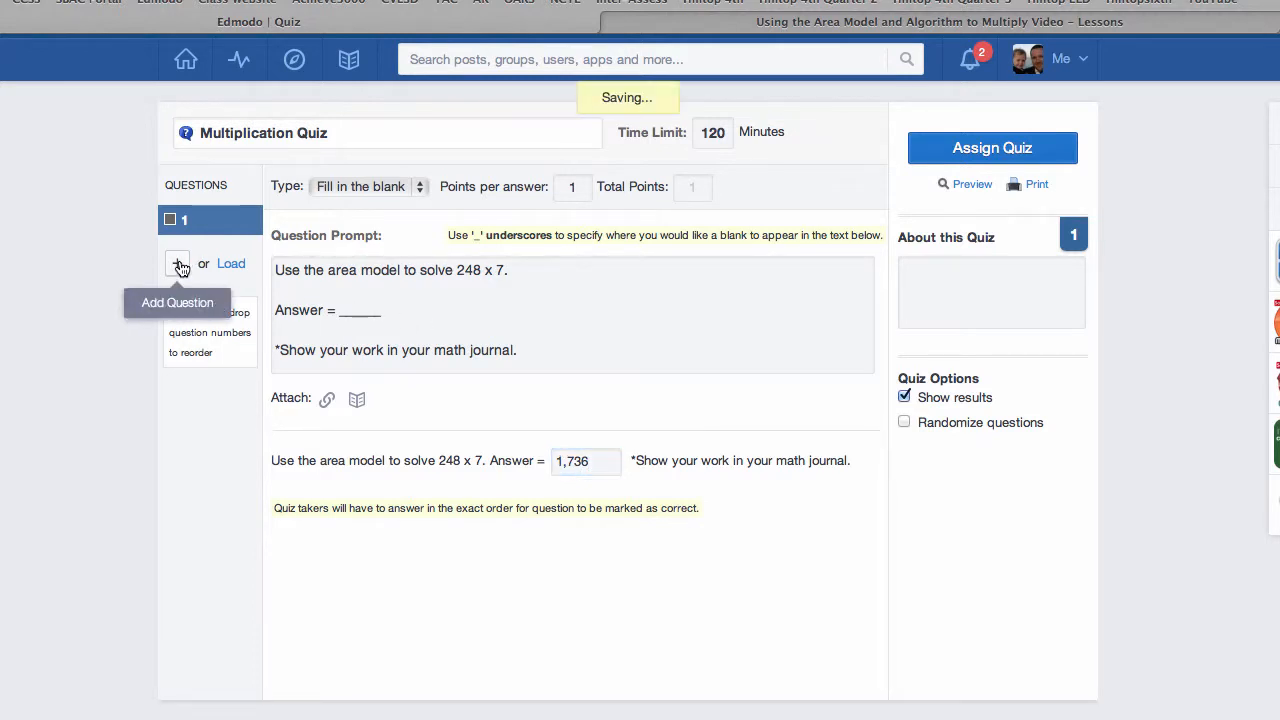
left_click(1160, 1)
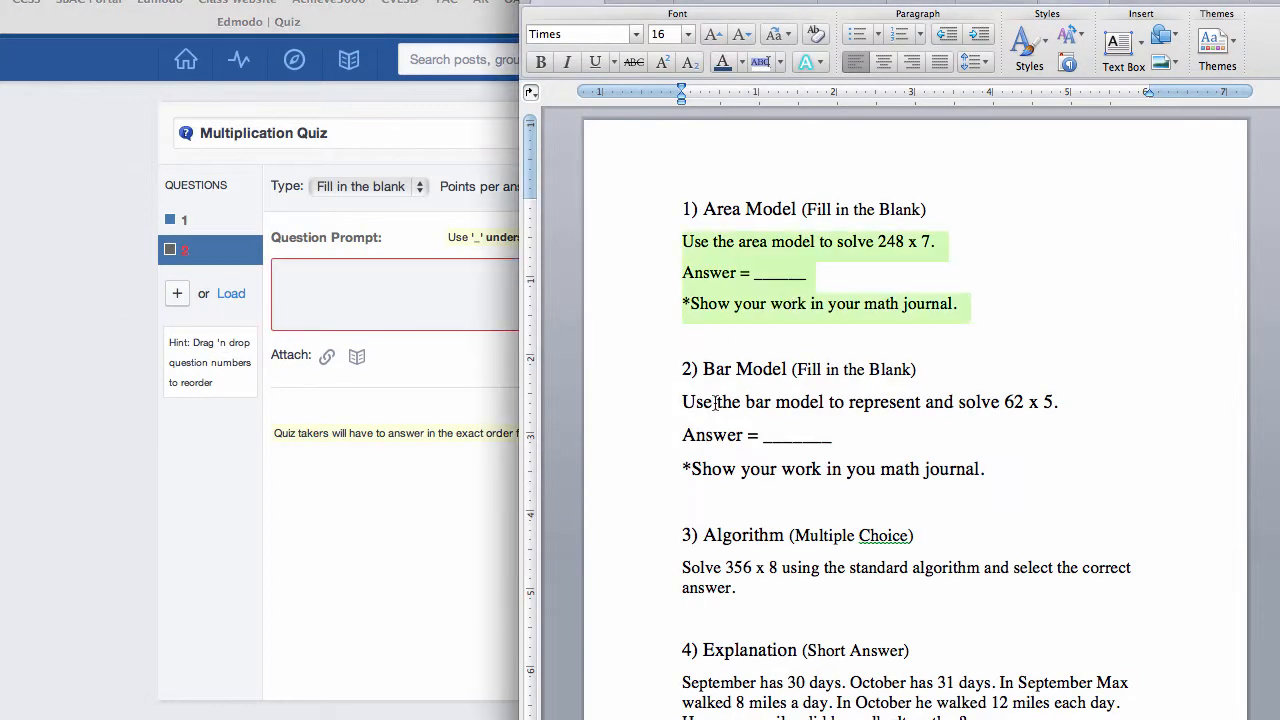
left_click_drag(683, 401, 995, 469)
key("super+c")
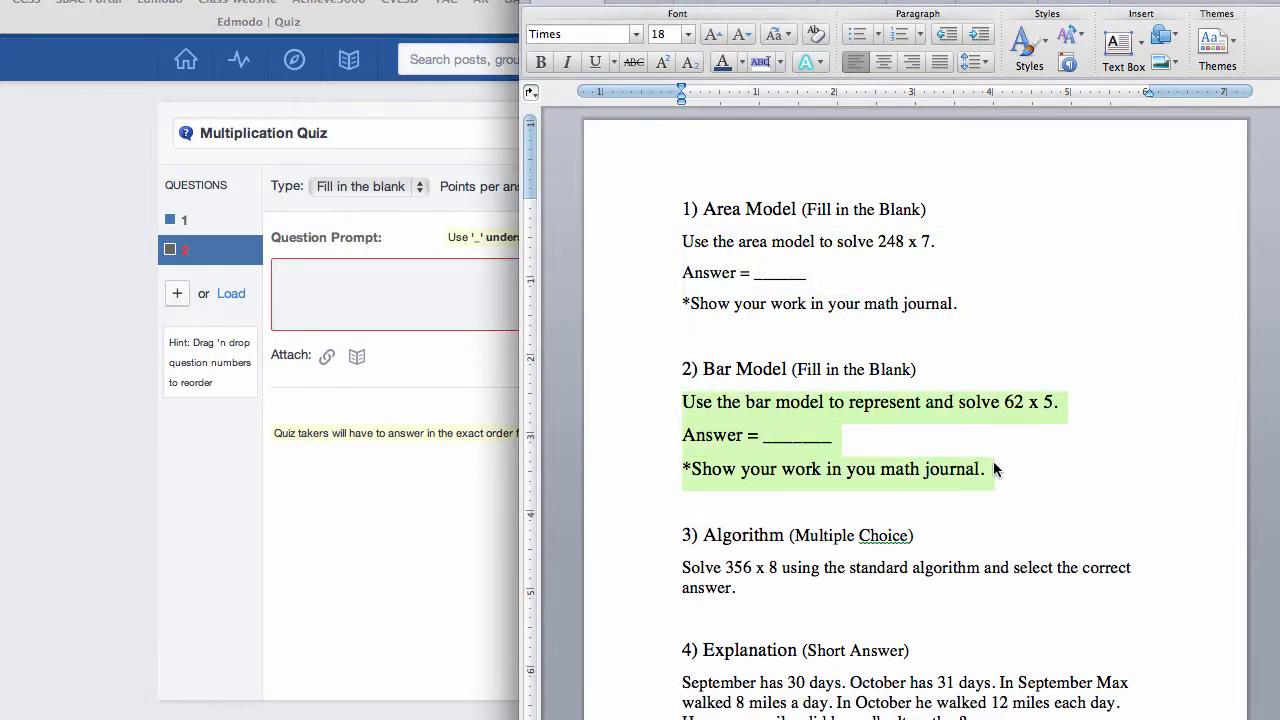
left_click(329, 283)
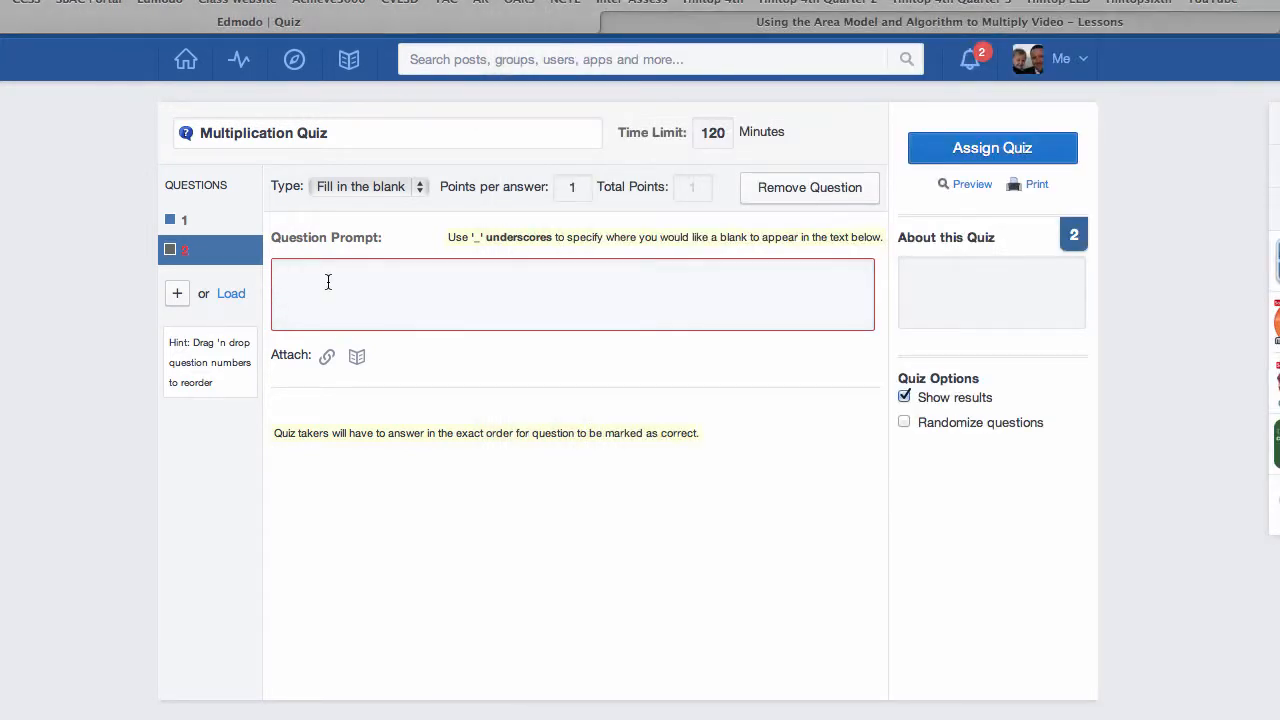
key("super+v")
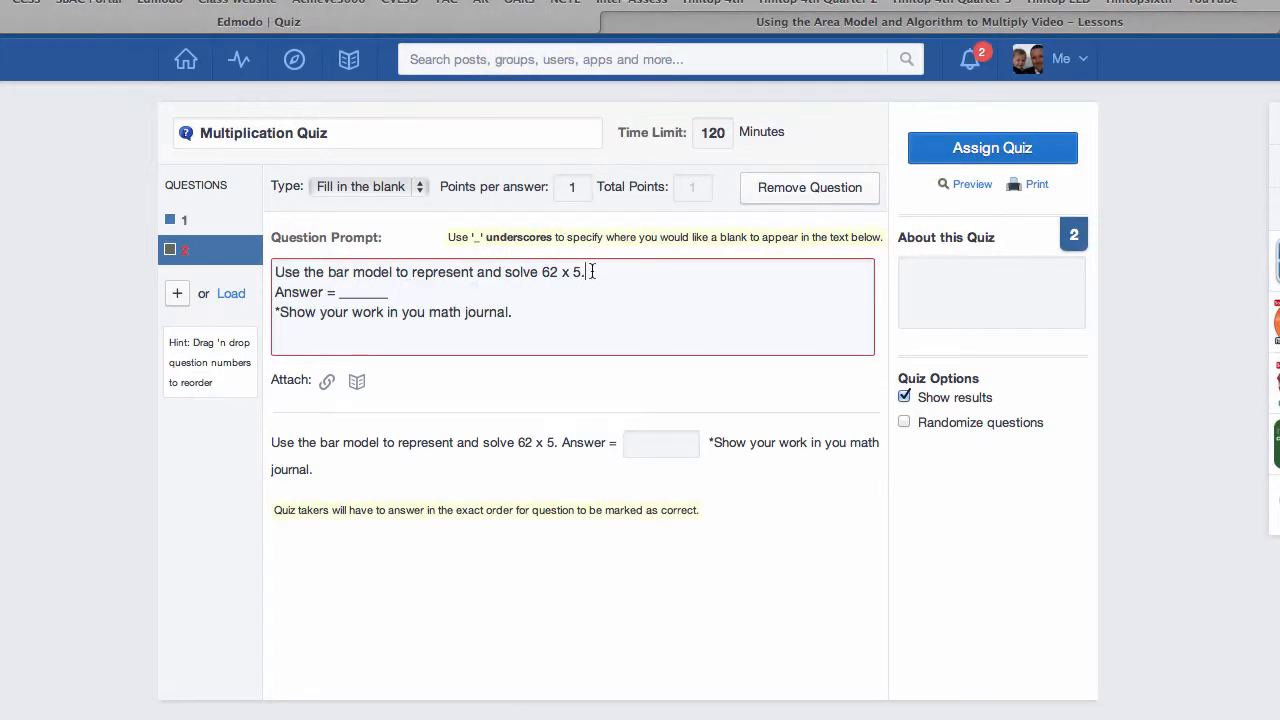
Step: Put blank lines between the lines of question 2's prompt and delete the empty line at its end
key("Return")
key("Return")
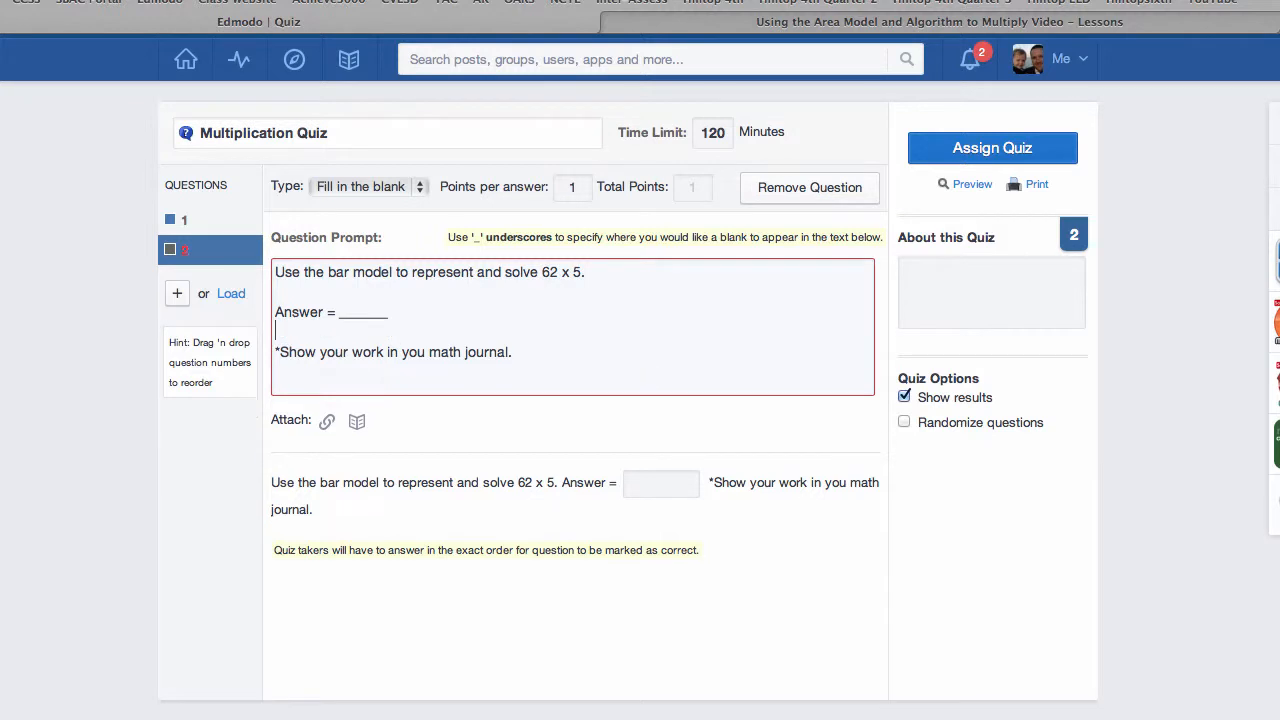
left_click(301, 375)
key("BackSpace")
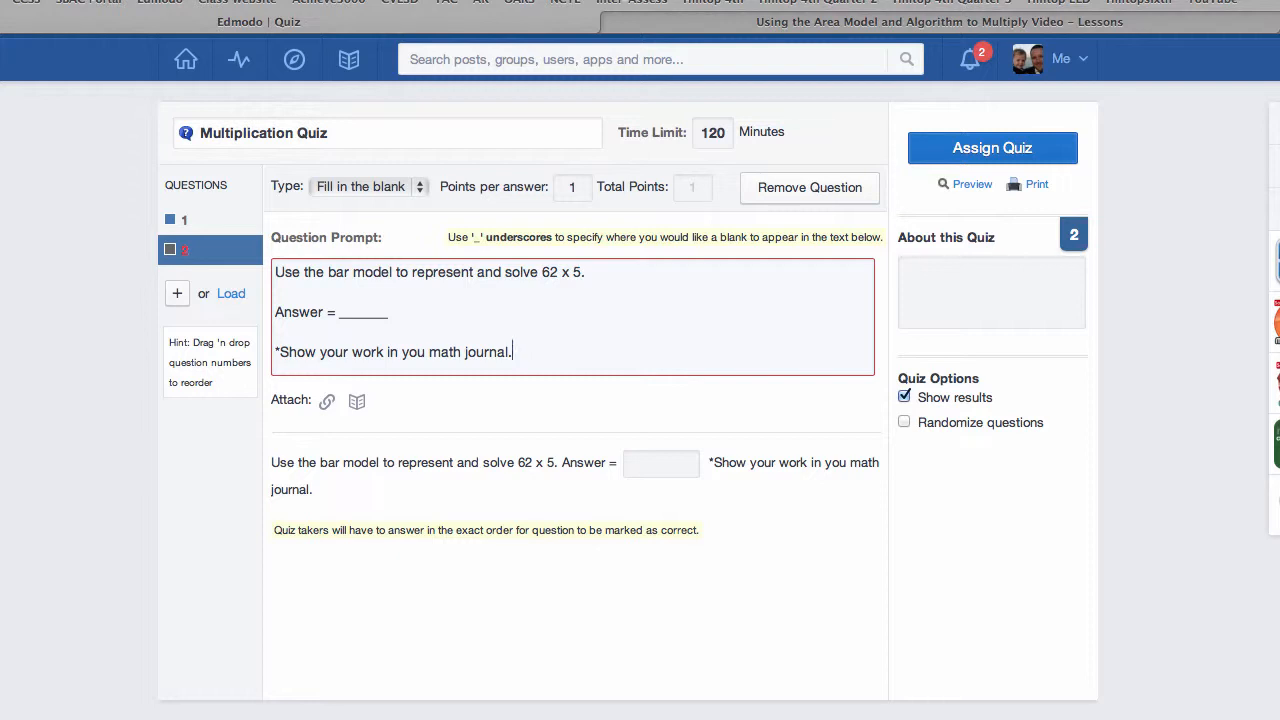
Step: Add question 3 and copy the Algorithm question text (356 x 8) from the Word document into its prompt
left_click(180, 295)
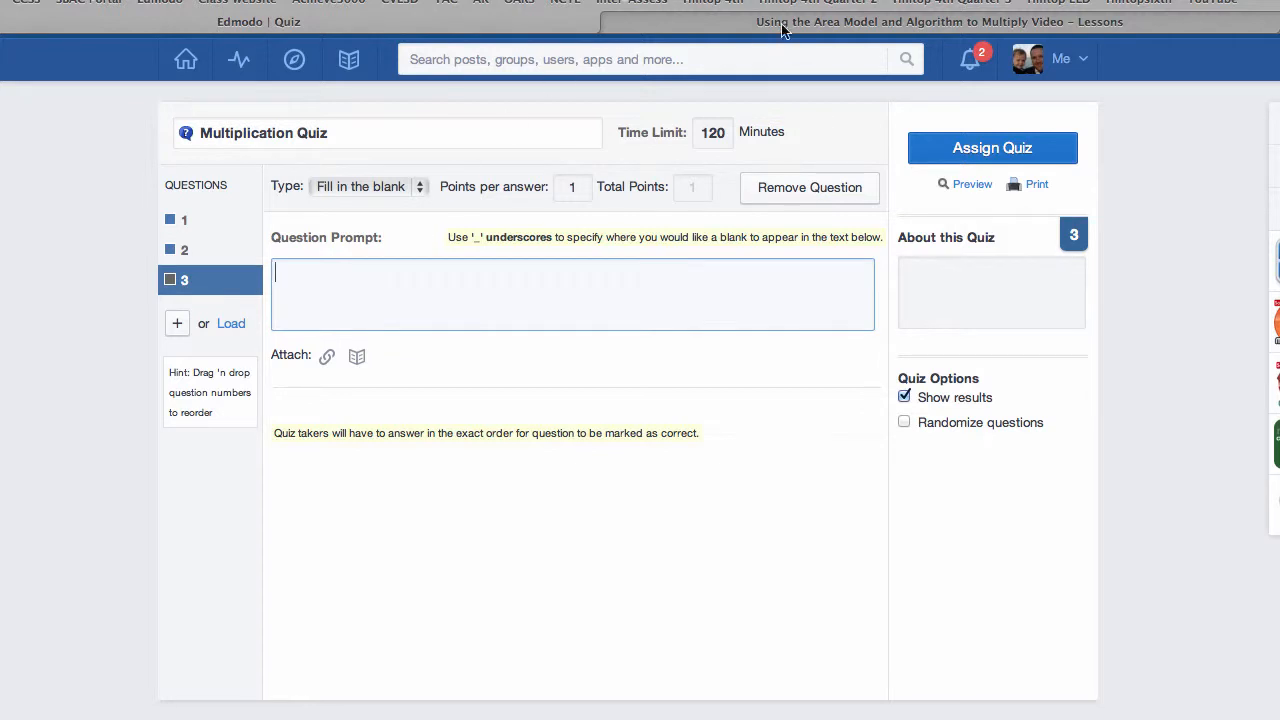
left_click(740, 3)
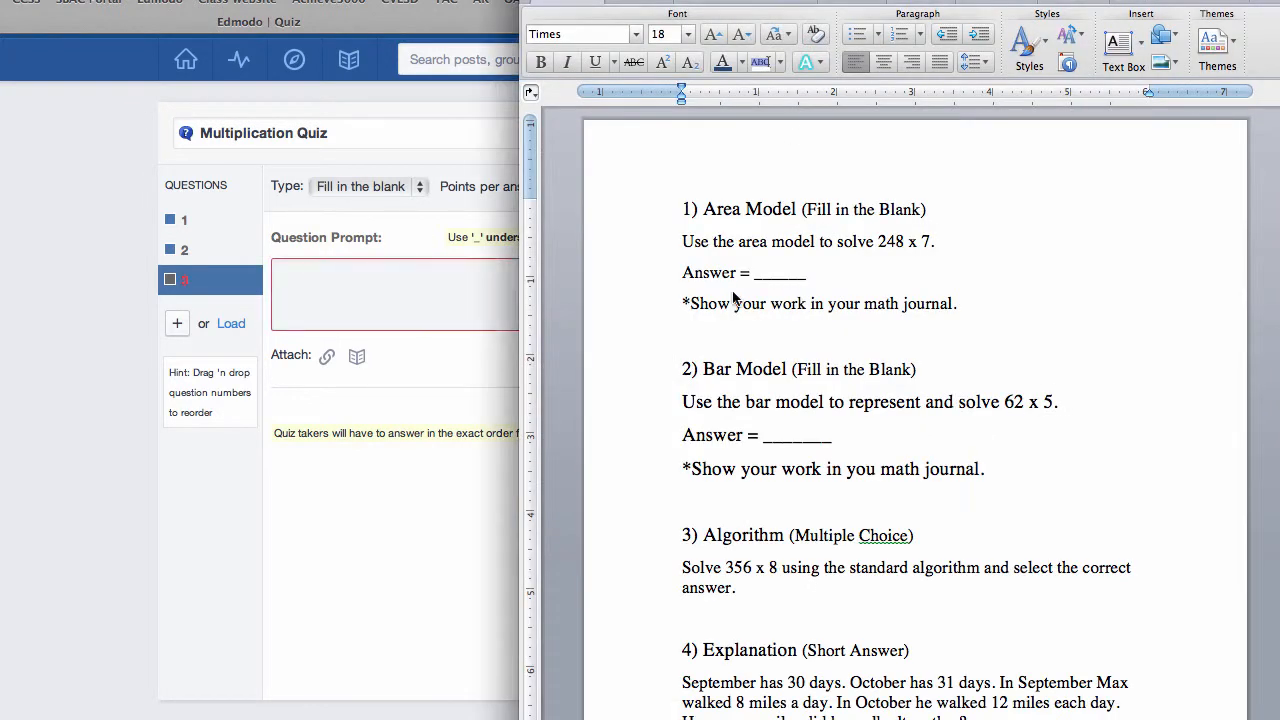
scroll(737, 302, "down", 5)
left_click_drag(682, 377, 766, 392)
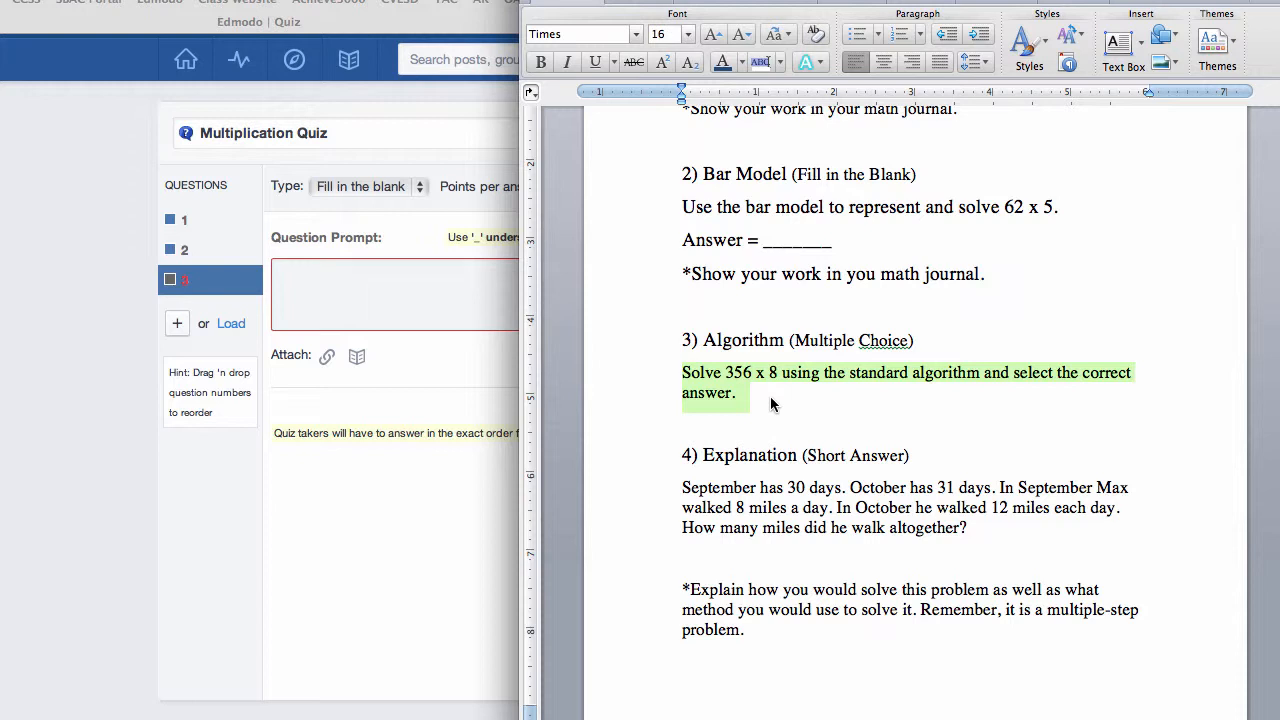
left_click(373, 295)
type("Solve 356 x 8 using the standard algorithm and select the correct answer.")
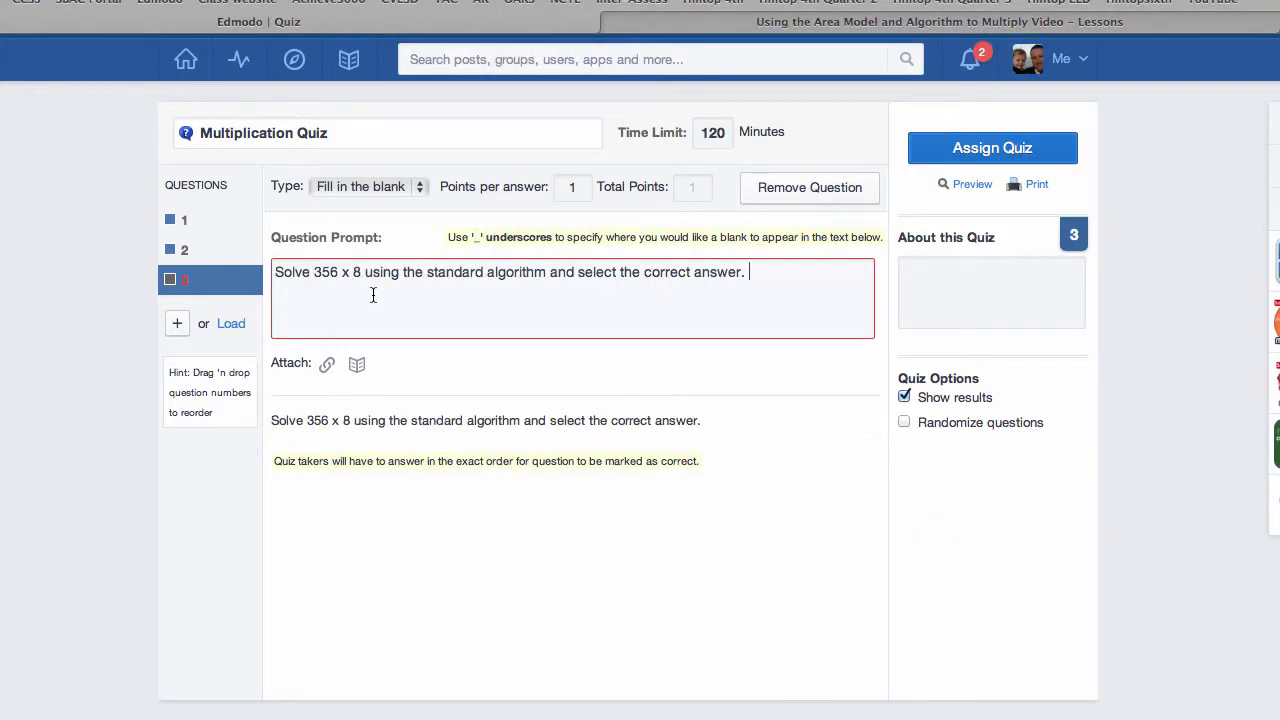
Step: Add the line "*Show your work in your math journal." to question 3's prompt, below a blank line
key("Return")
key("Return")
type("*Show their")
key("BackSpace")
key("BackSpace")
key("BackSpace")
key("BackSpace")
key("BackSpace")
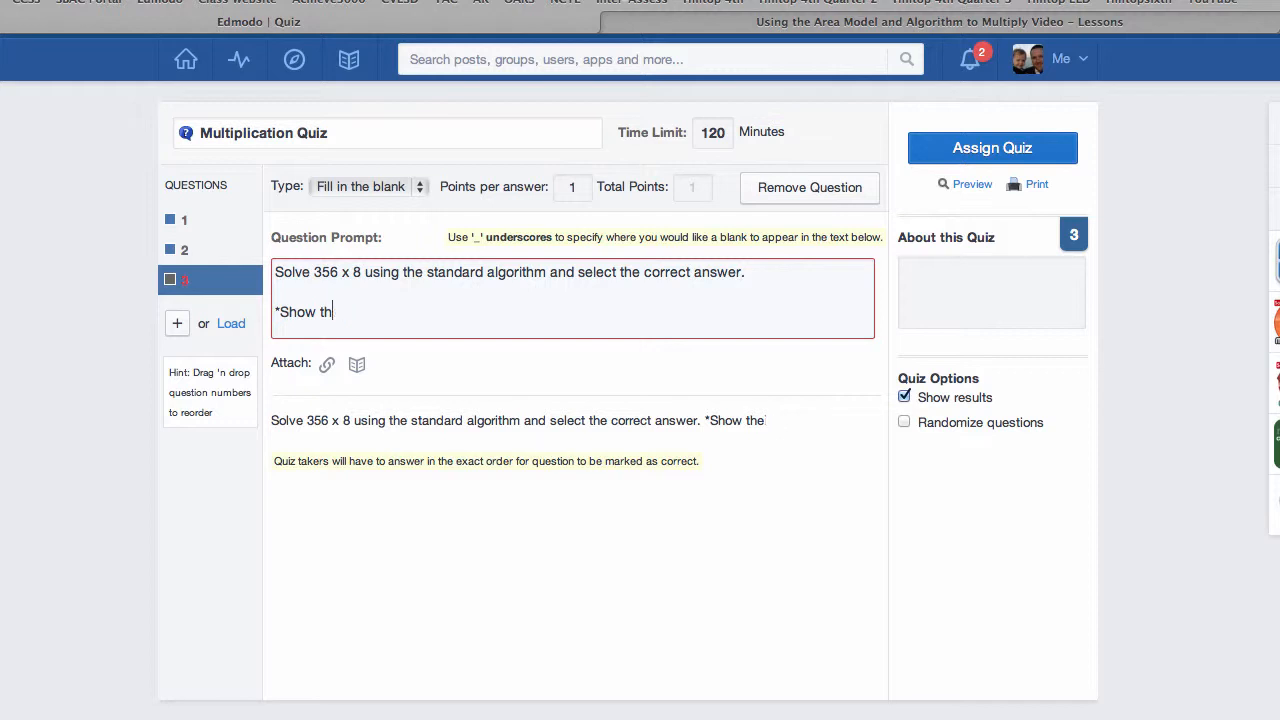
type("your work")
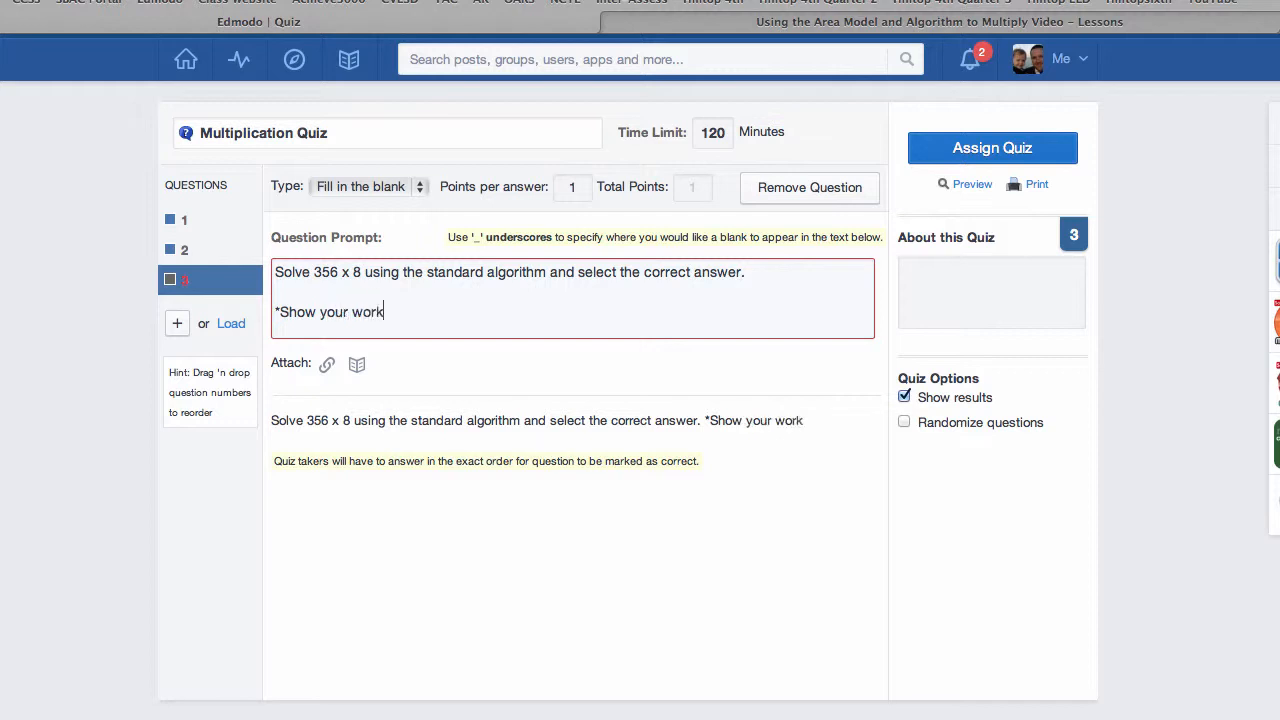
type(" in your math journal.")
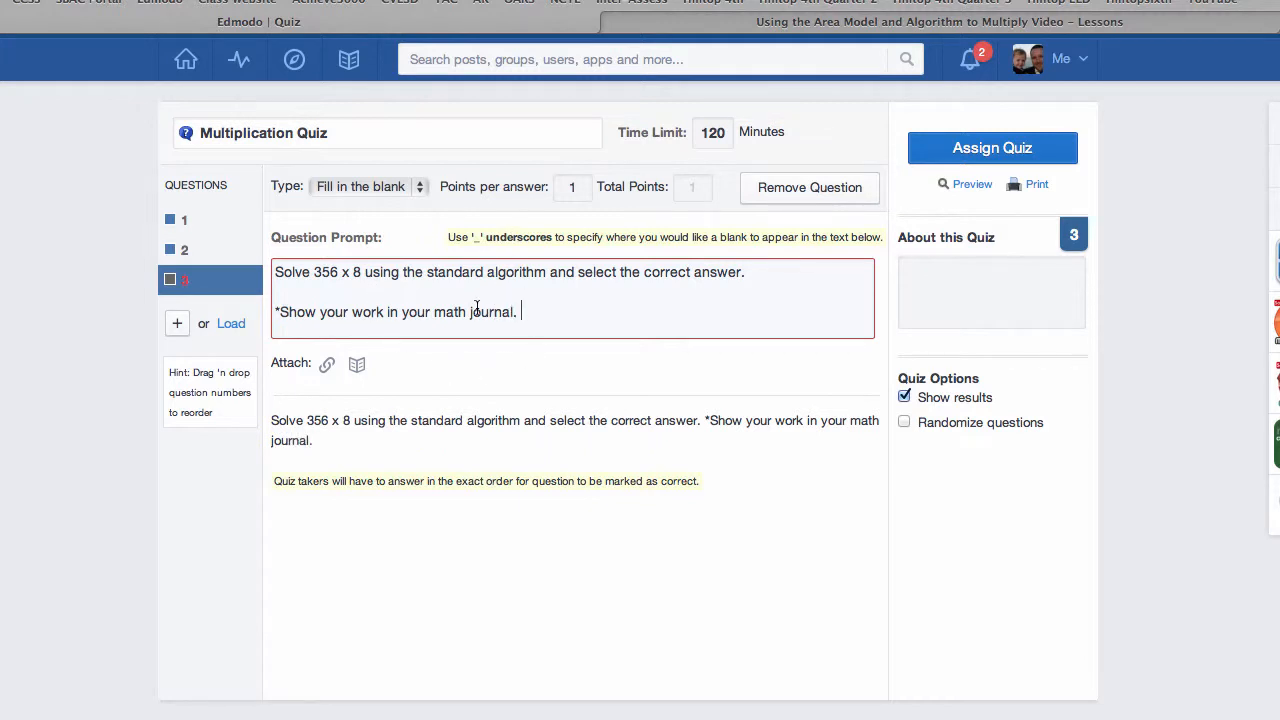
Step: Change question 3's type to Multiple Choice and place the cursor in its prompt
left_click(419, 188)
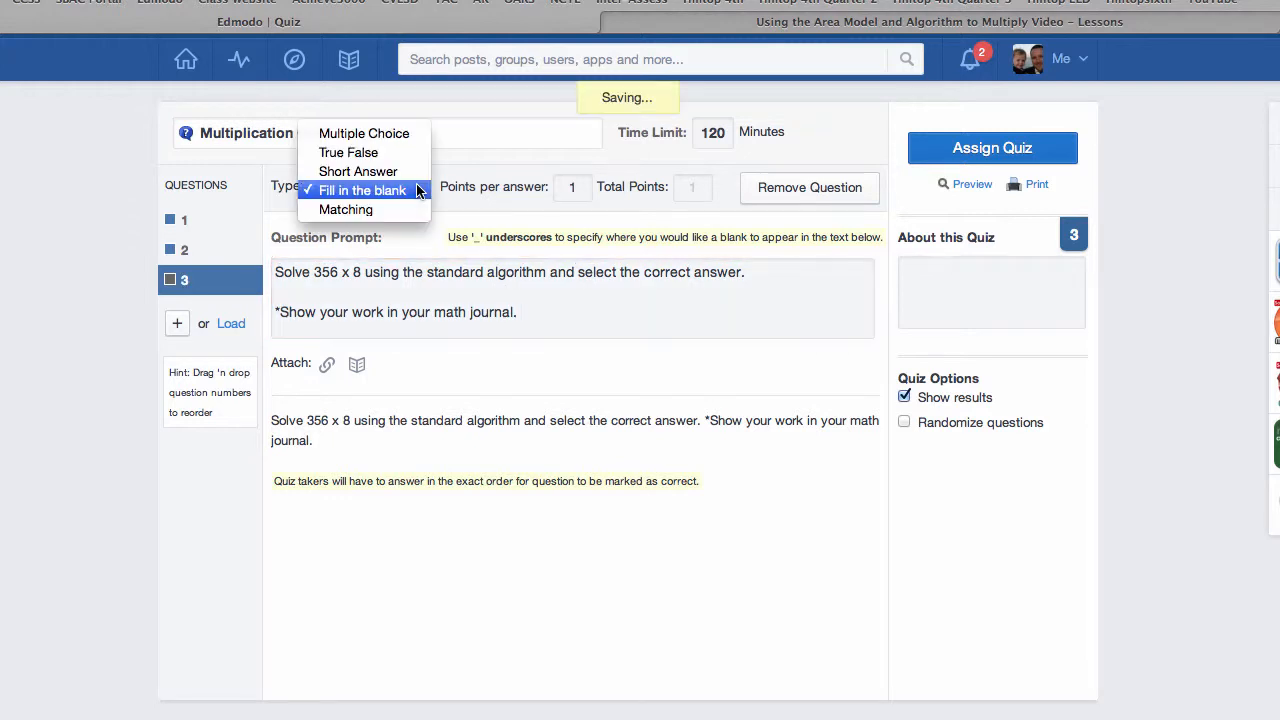
left_click(396, 135)
left_click(436, 298)
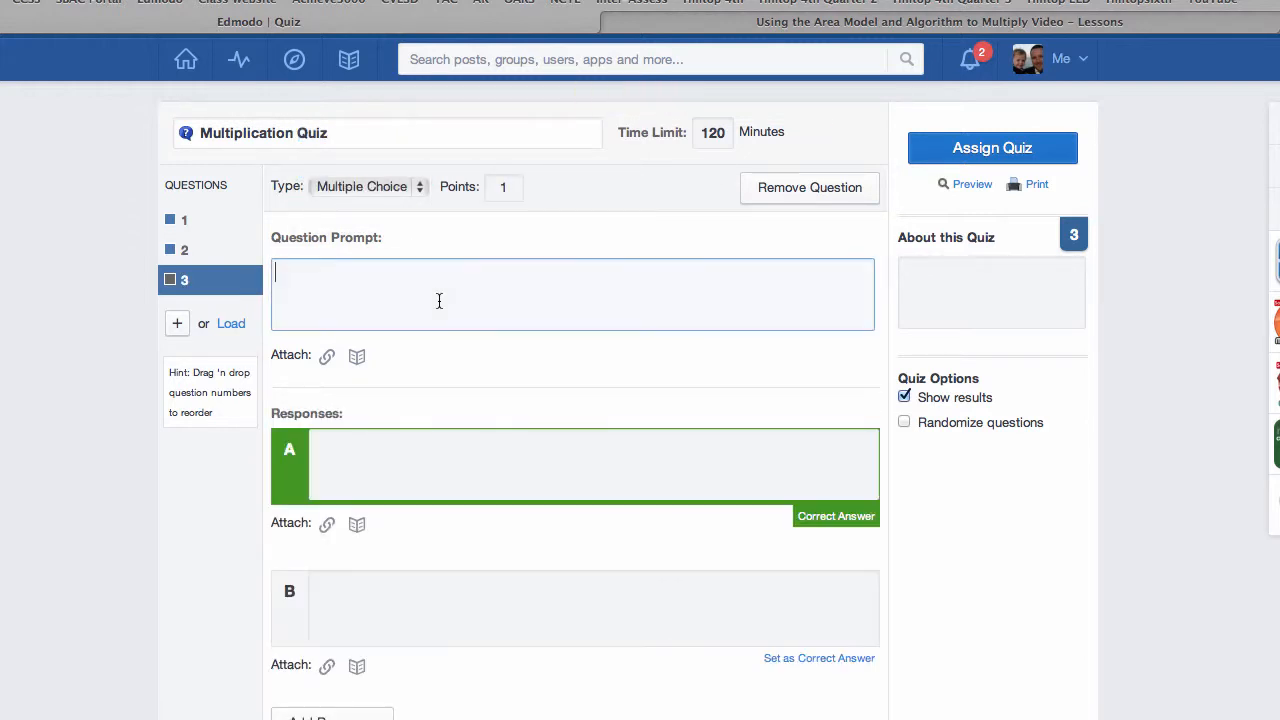
Step: Copy "Solve 356 x 8 using the standard algorithm and select the correct answer." from the Word document into question 3's prompt in Edmodo
key("super+Tab")
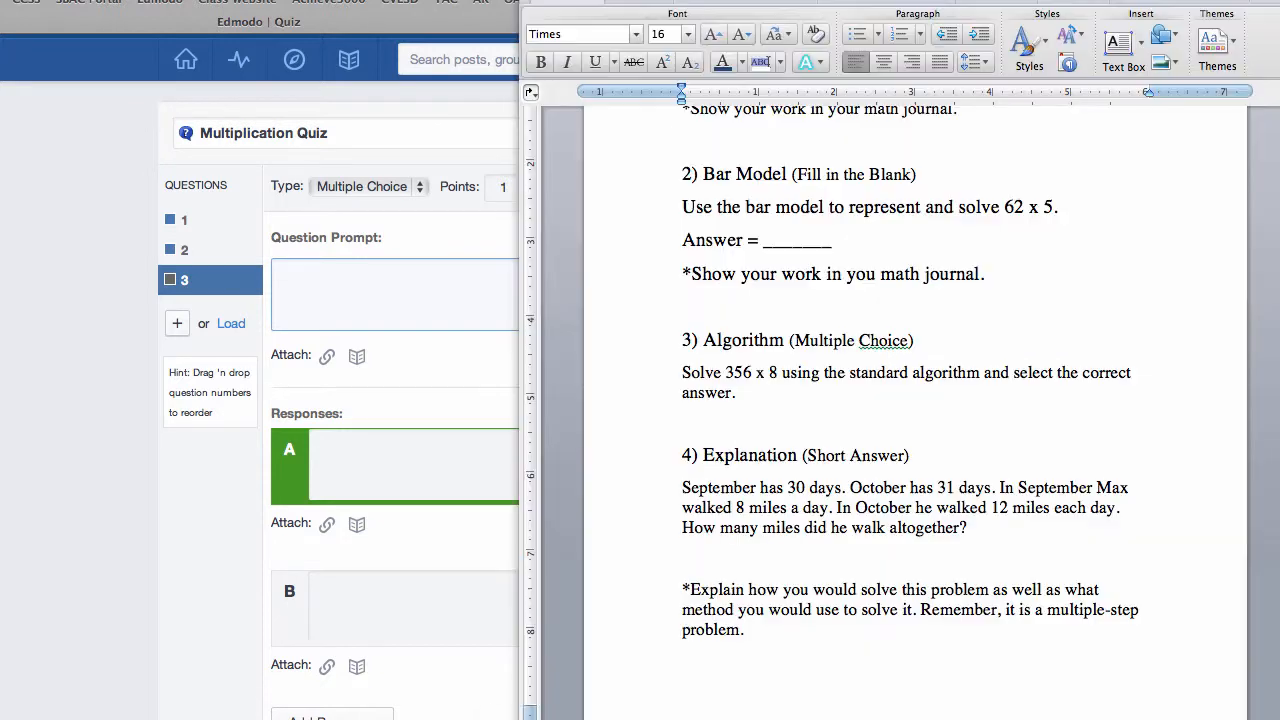
triple_click(686, 372)
left_click_drag(682, 372, 775, 386)
key("super+c")
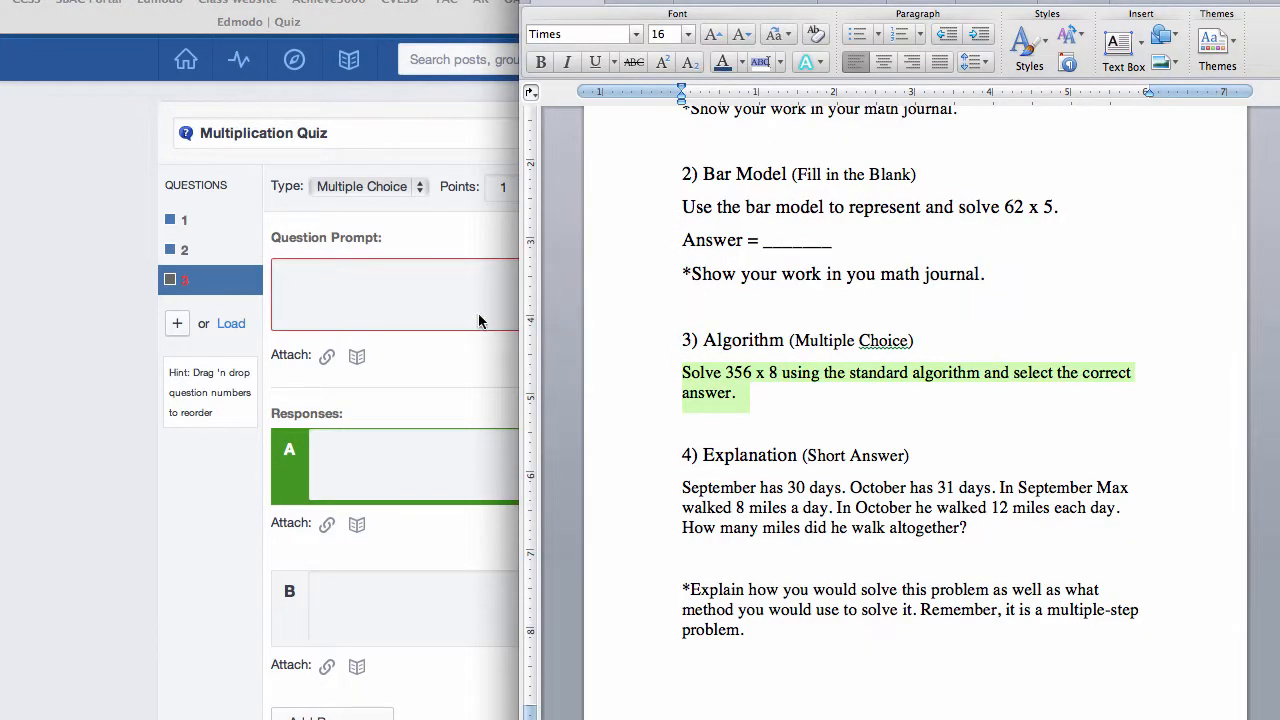
left_click(439, 288)
key("super+v")
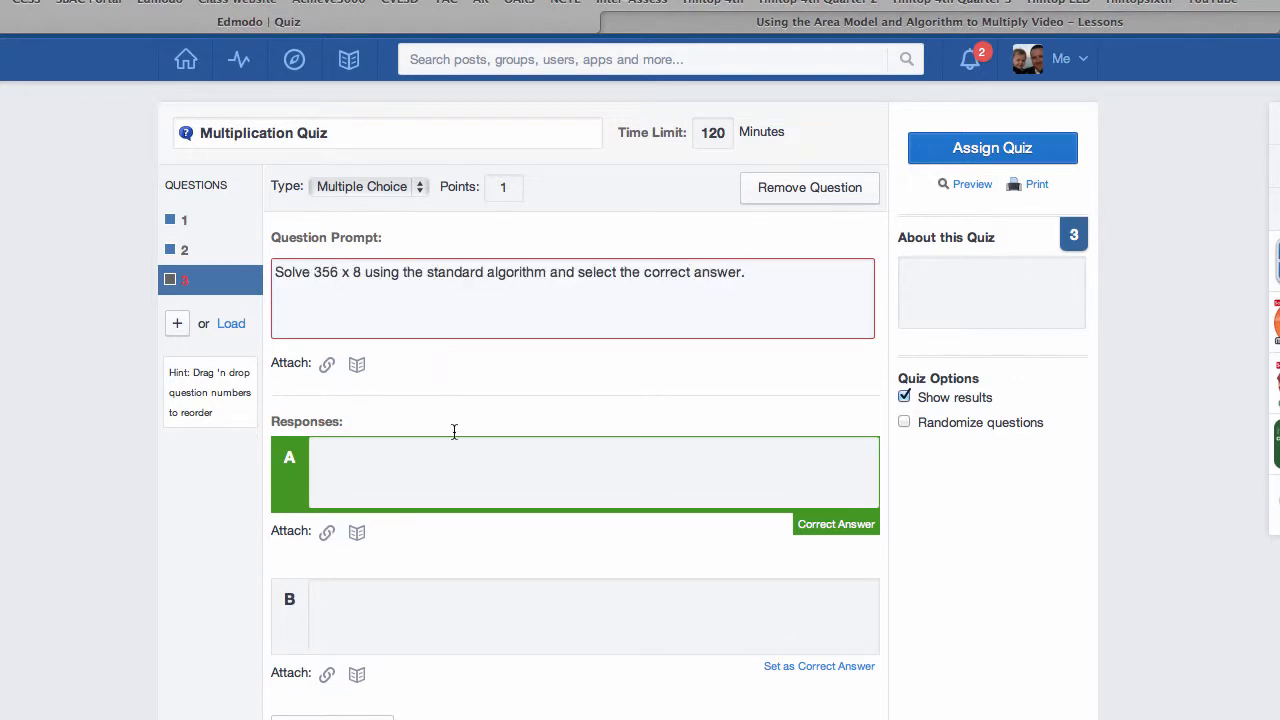
Step: Add two more responses, C and D, to multiple-choice question 3
scroll(430, 468, "down", 1)
scroll(430, 472, "down", 2)
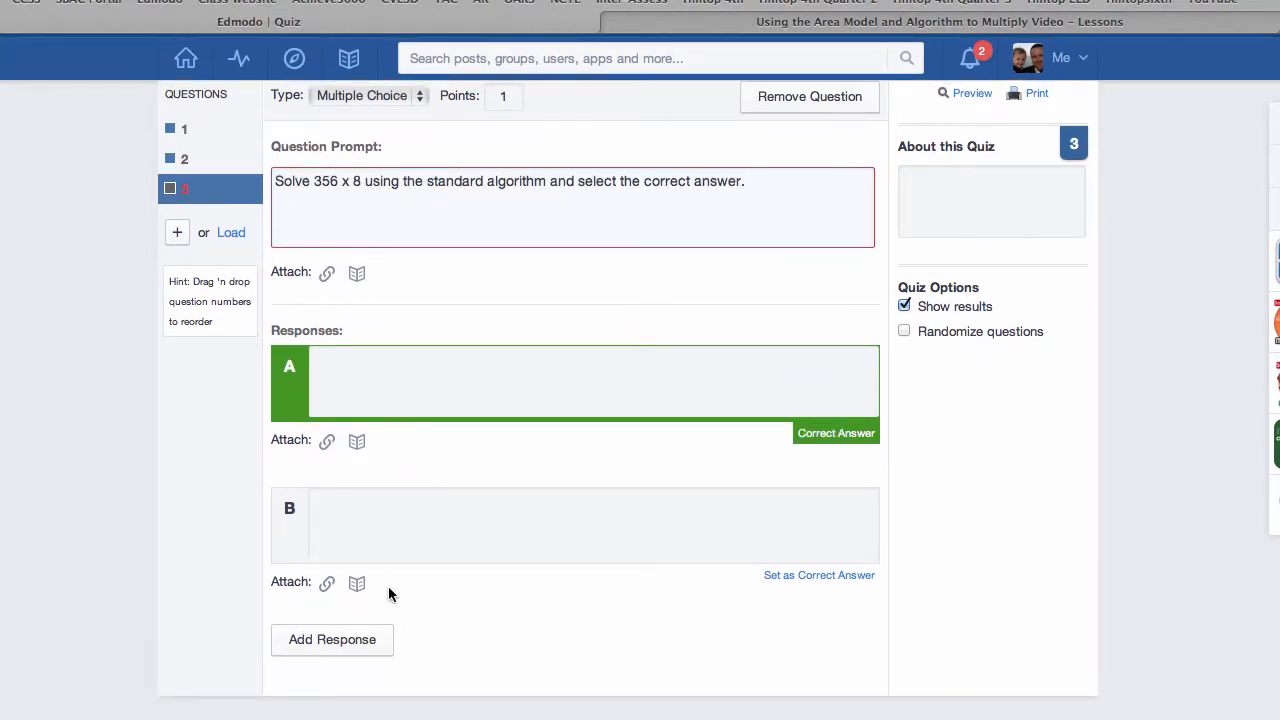
left_click(320, 647)
scroll(319, 650, "down", 3)
scroll(319, 650, "down", 1)
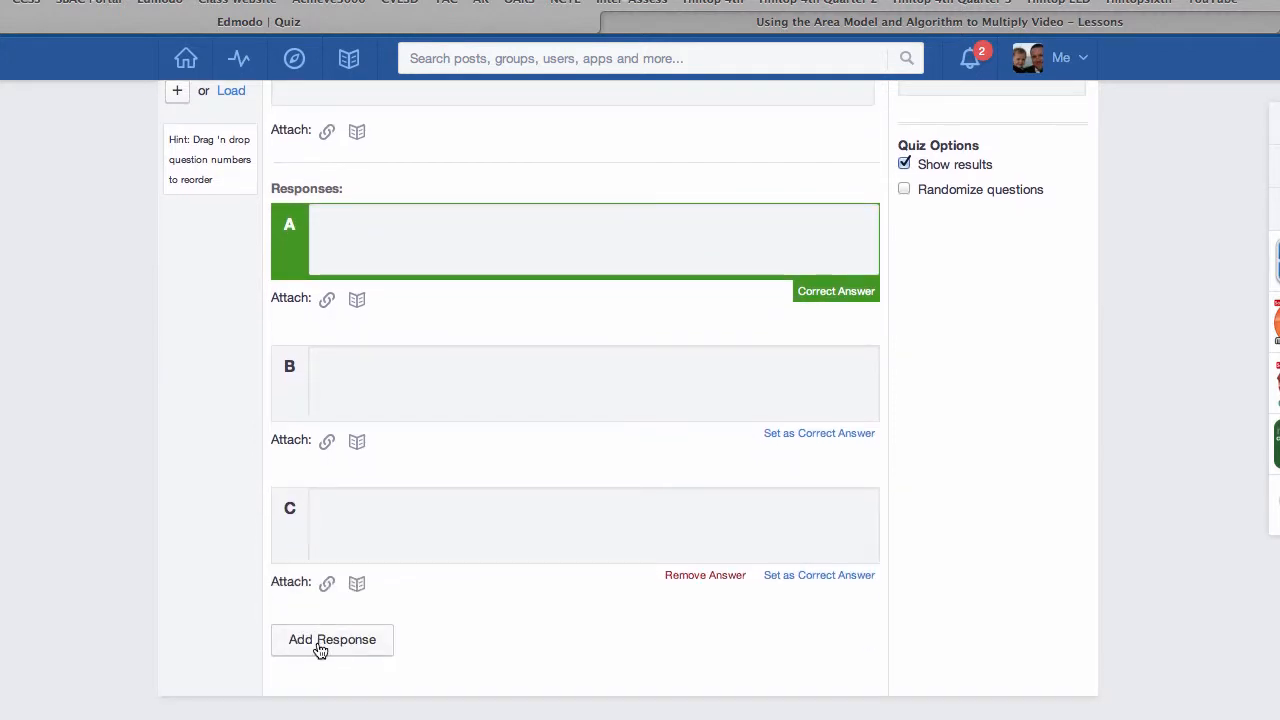
left_click(320, 647)
scroll(318, 645, "up", 3)
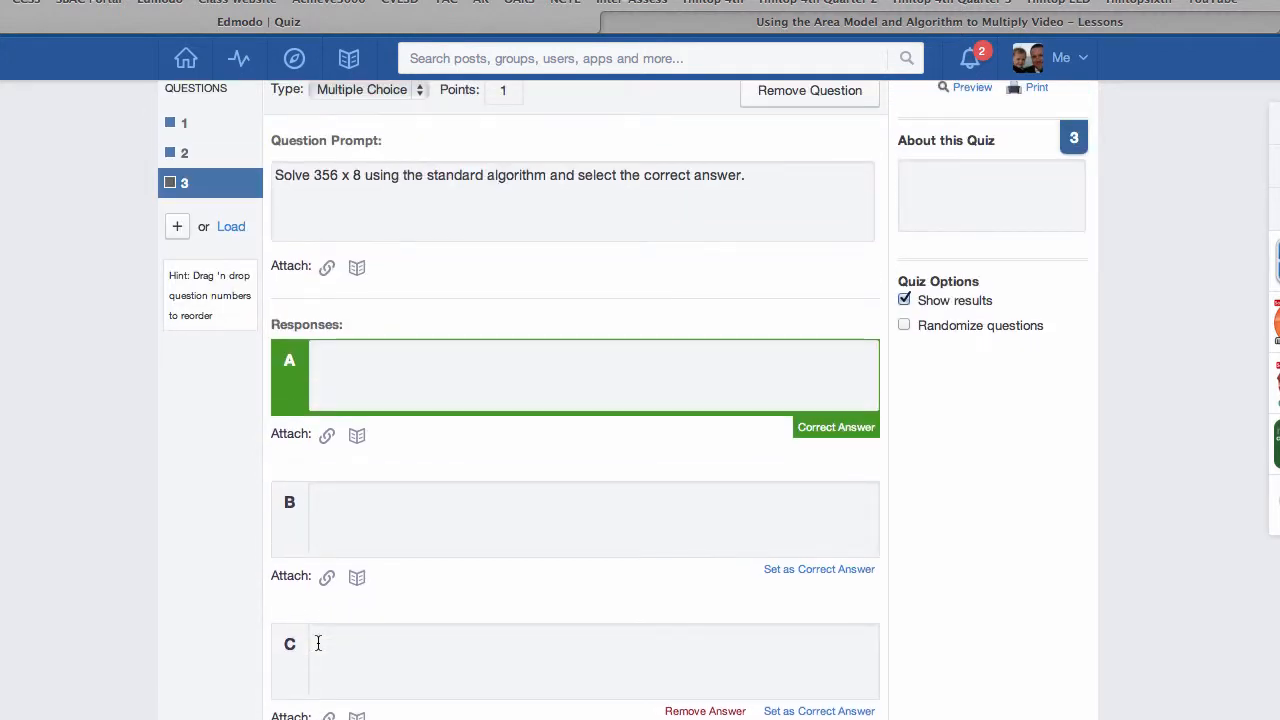
Step: Enter 2,584 as response A and 2,858 as response B of question 3
scroll(338, 585, "down", 3)
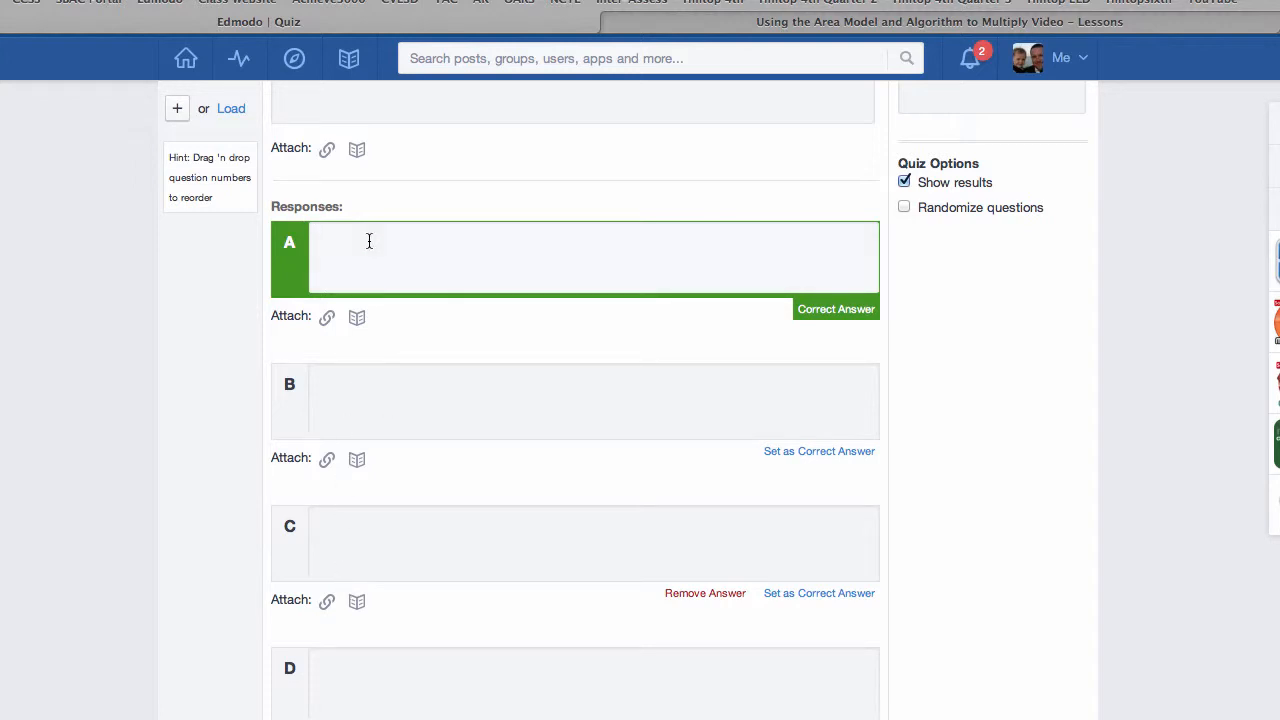
type("2,")
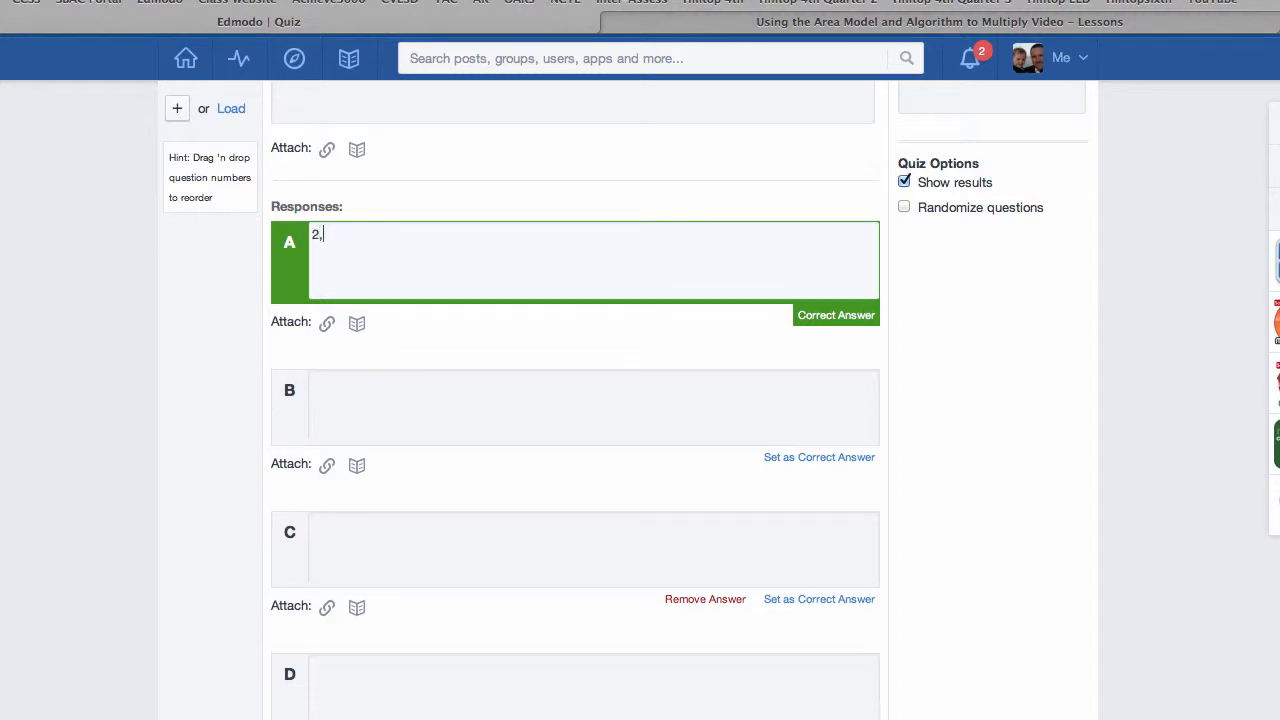
type("58")
type("4")
key("Tab")
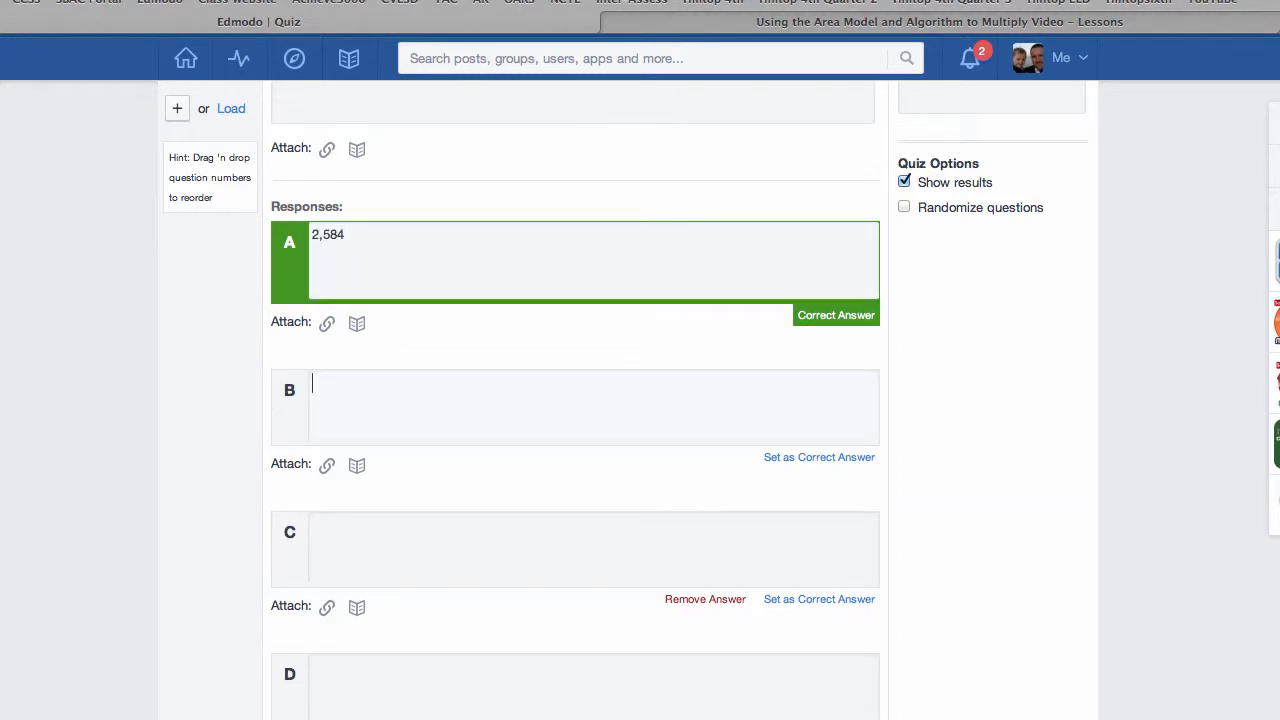
type("2,")
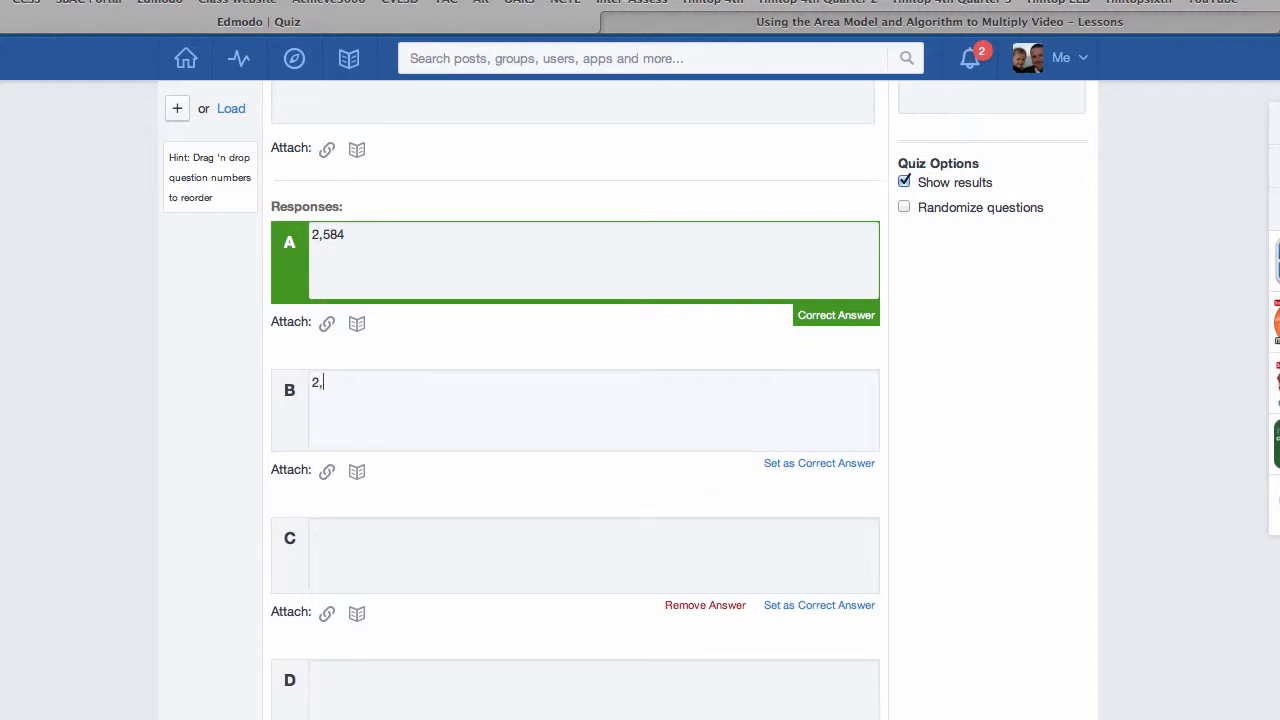
type("858")
Step: Enter 2,848 as response C and 3,244 as response D, and set response C as the correct answer
key("Tab")
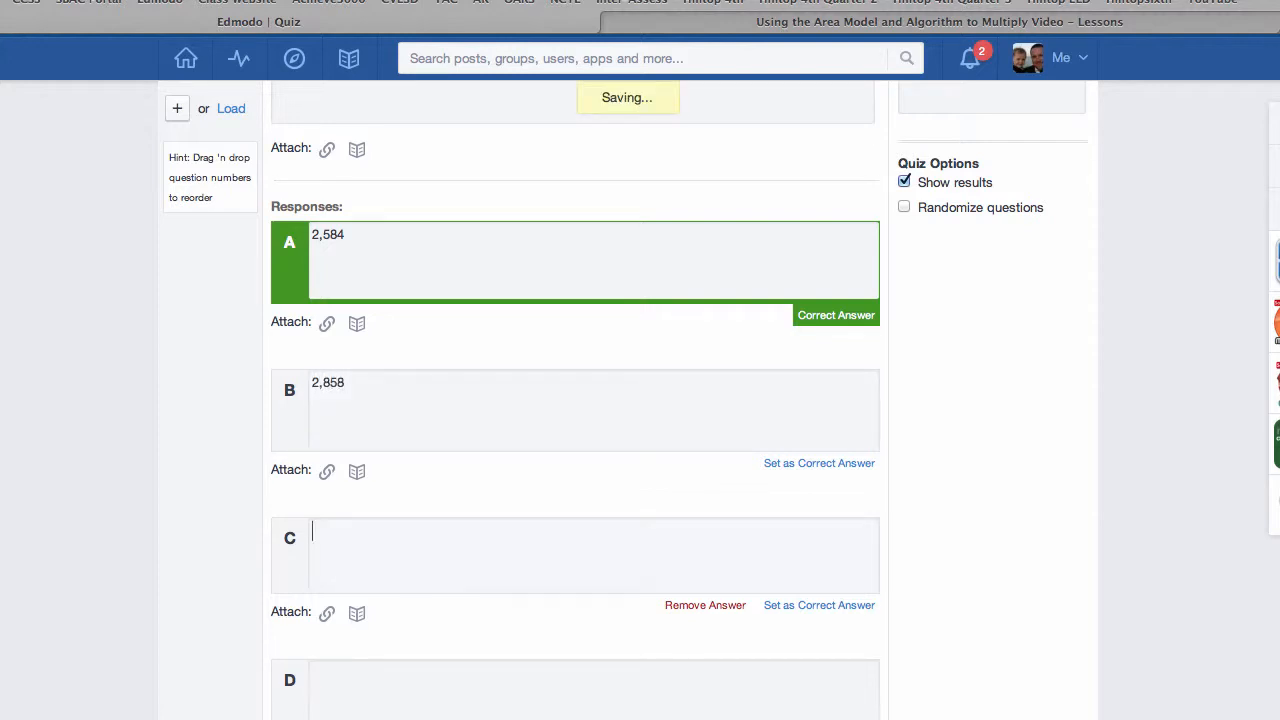
type("2,848")
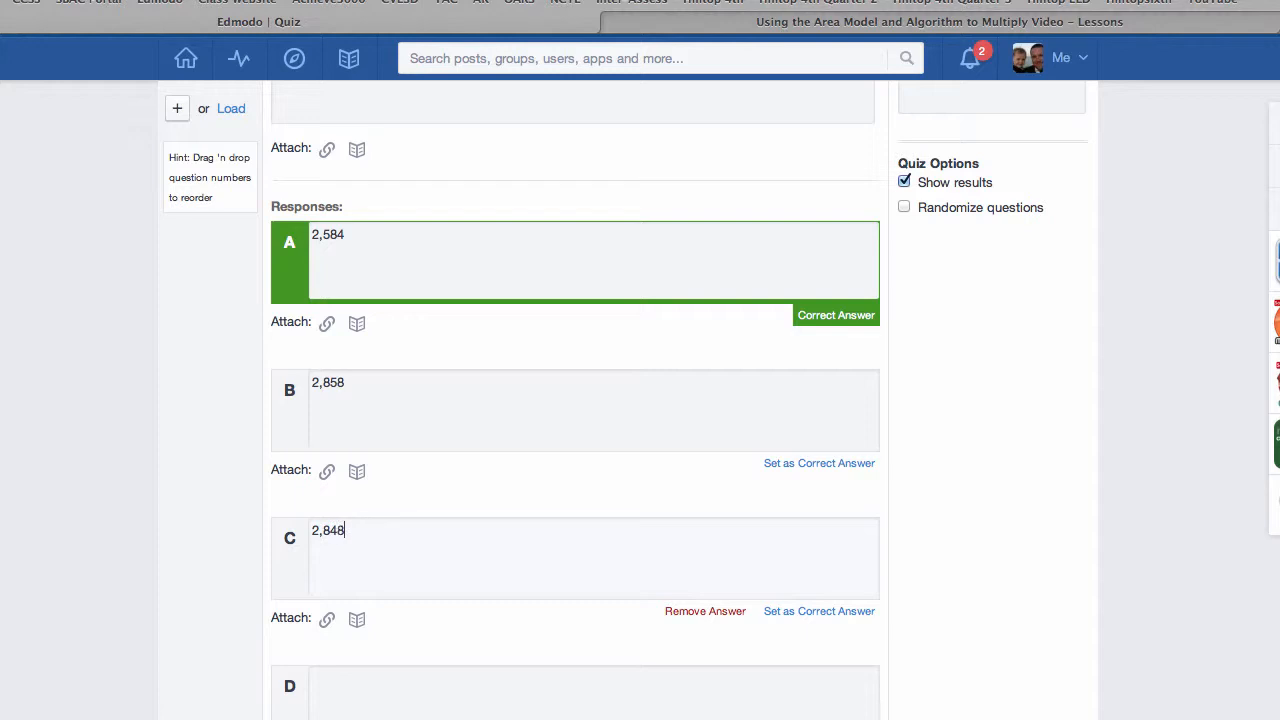
key("Tab")
type("3,244")
scroll(771, 443, "down", 2)
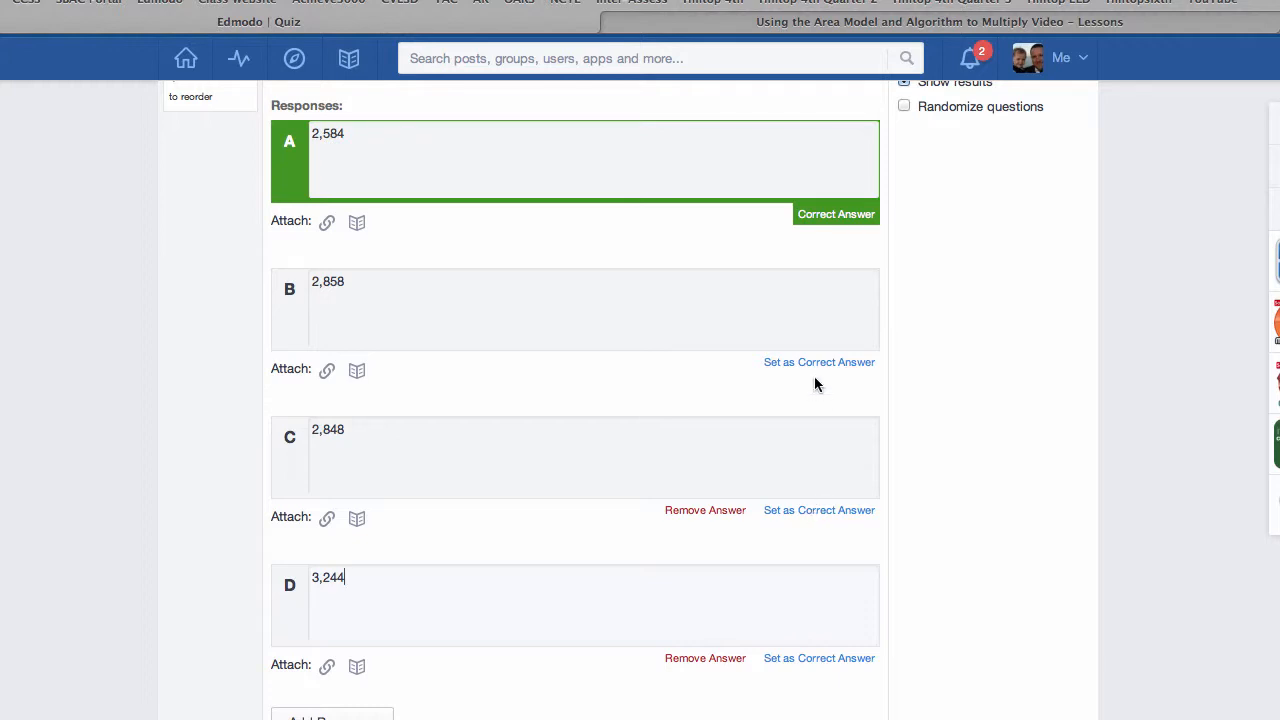
left_click(833, 511)
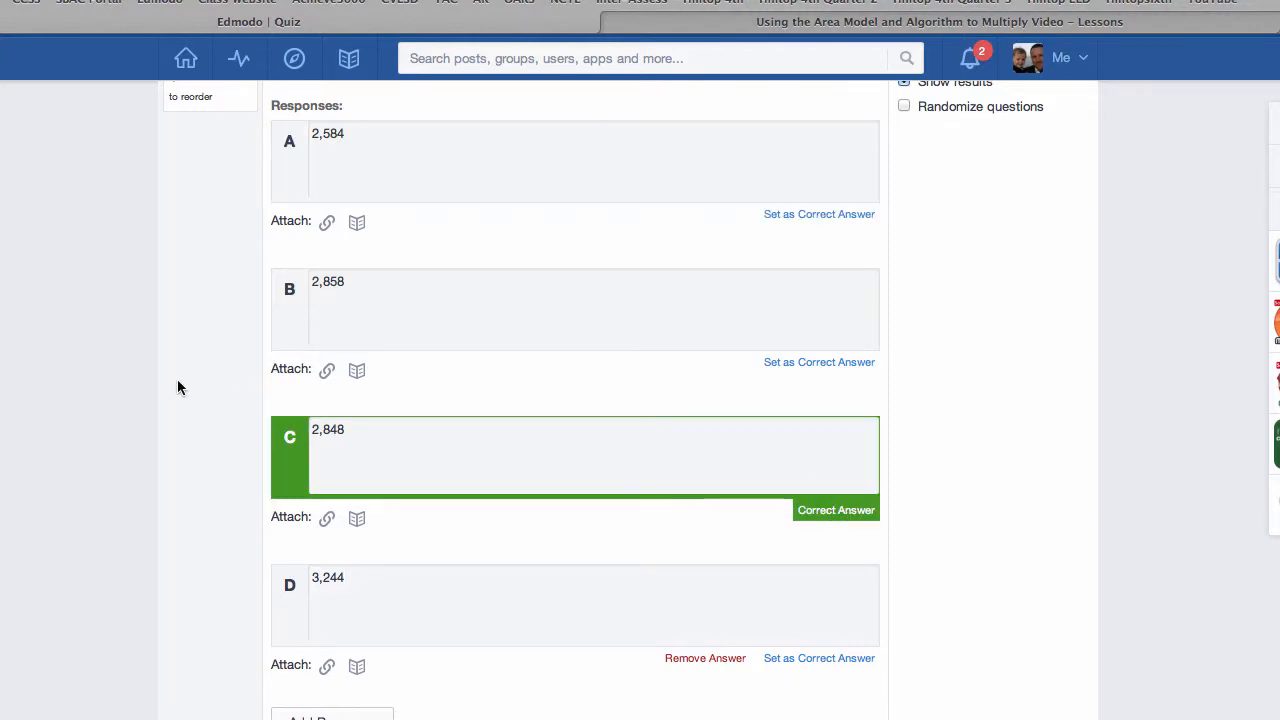
Step: Add question 4 to the quiz and set its type to Short Answer
scroll(177, 383, "up", 5)
scroll(177, 383, "up", 2)
left_click(181, 275)
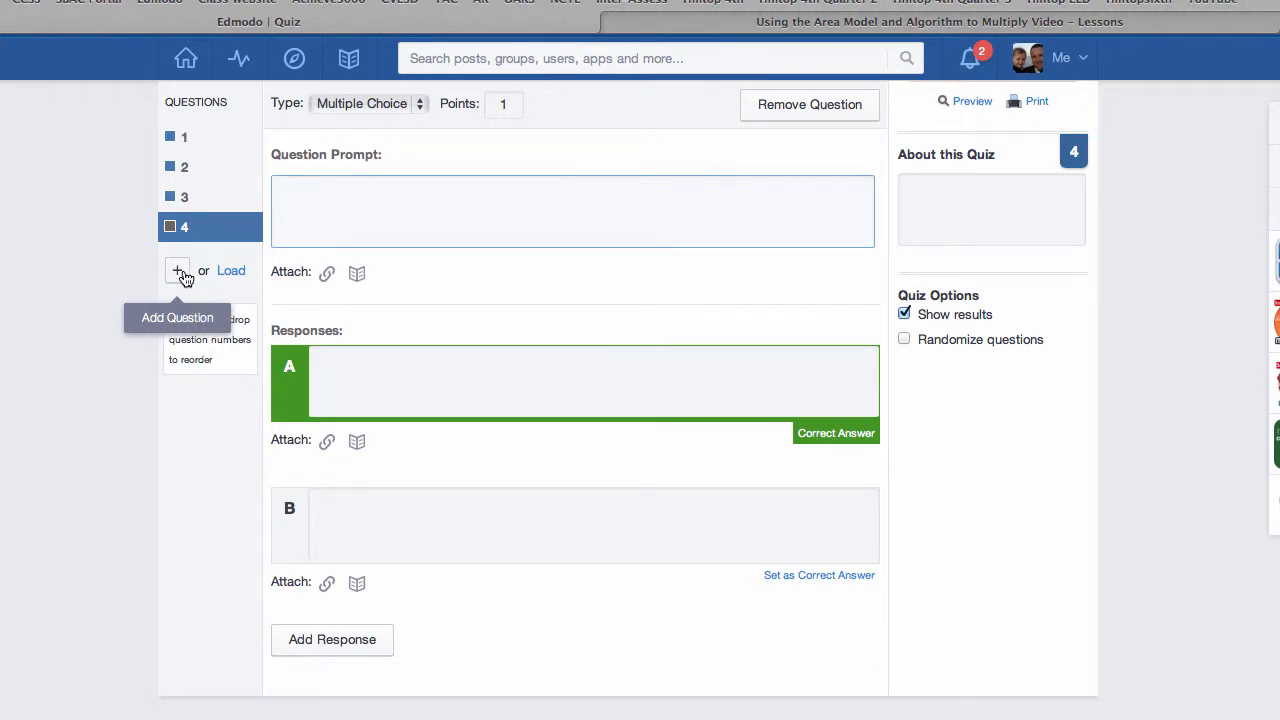
left_click(351, 103)
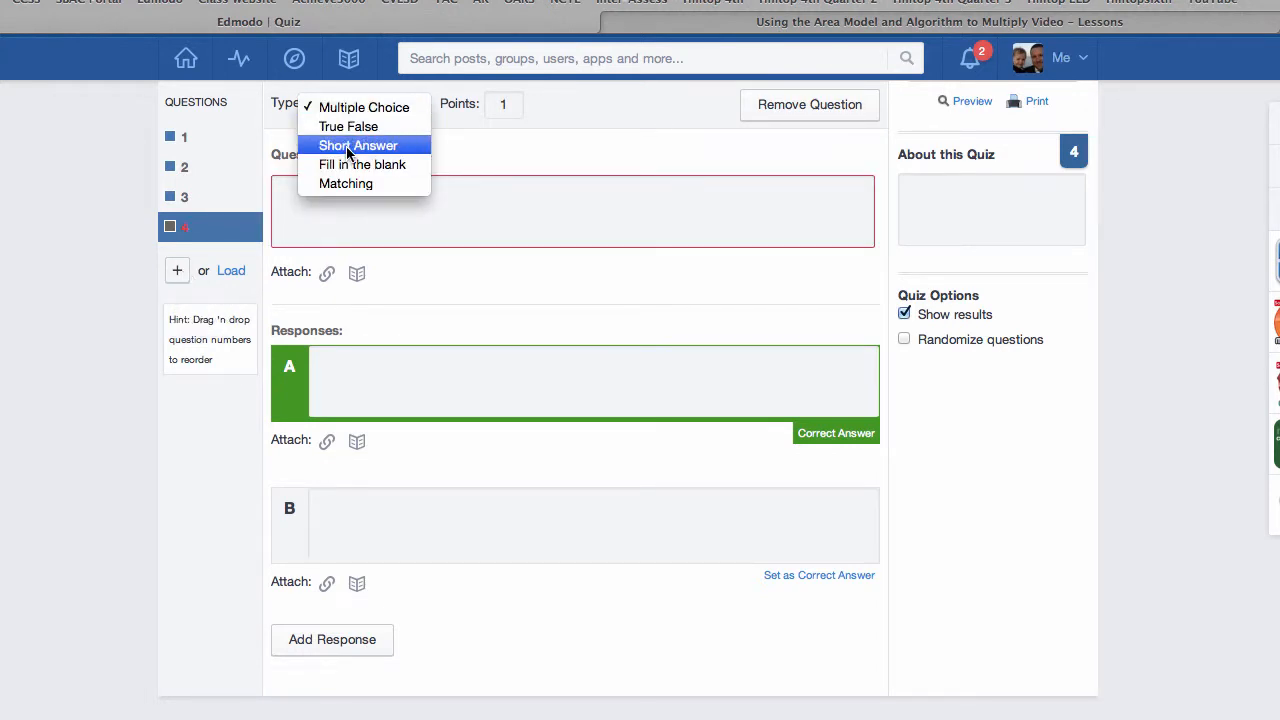
left_click(357, 146)
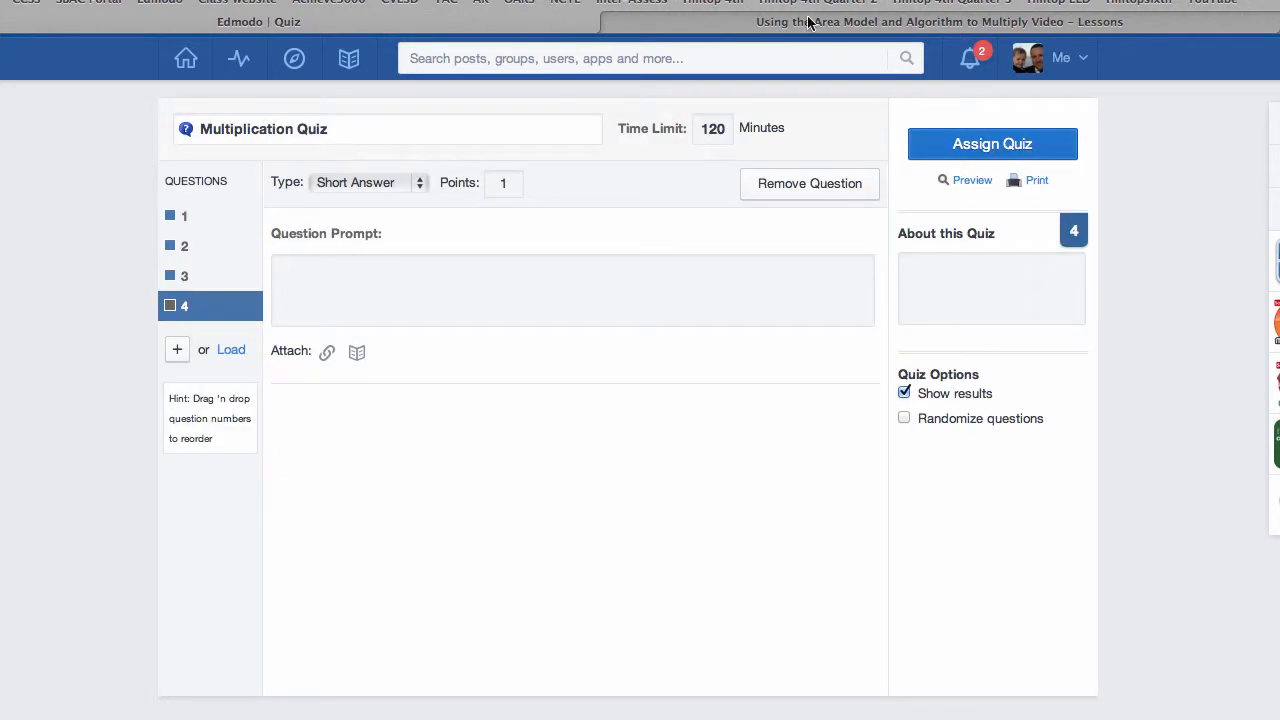
Step: Copy the Explanation problem about Max's September and October miles, including its "*Explain" note, from the Word document into question 4's prompt in Edmodo
key("super+Tab")
scroll(715, 522, "down", 2)
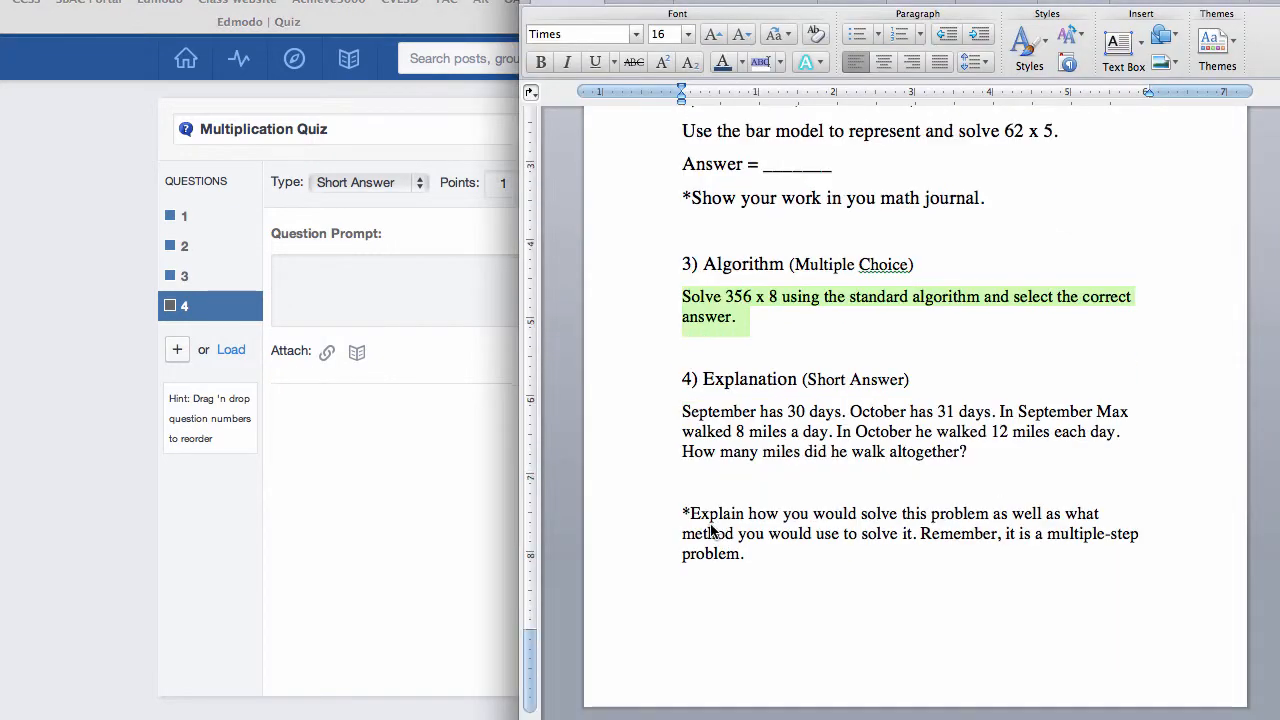
left_click(679, 404)
left_click_drag(679, 404, 863, 583)
key("super+c")
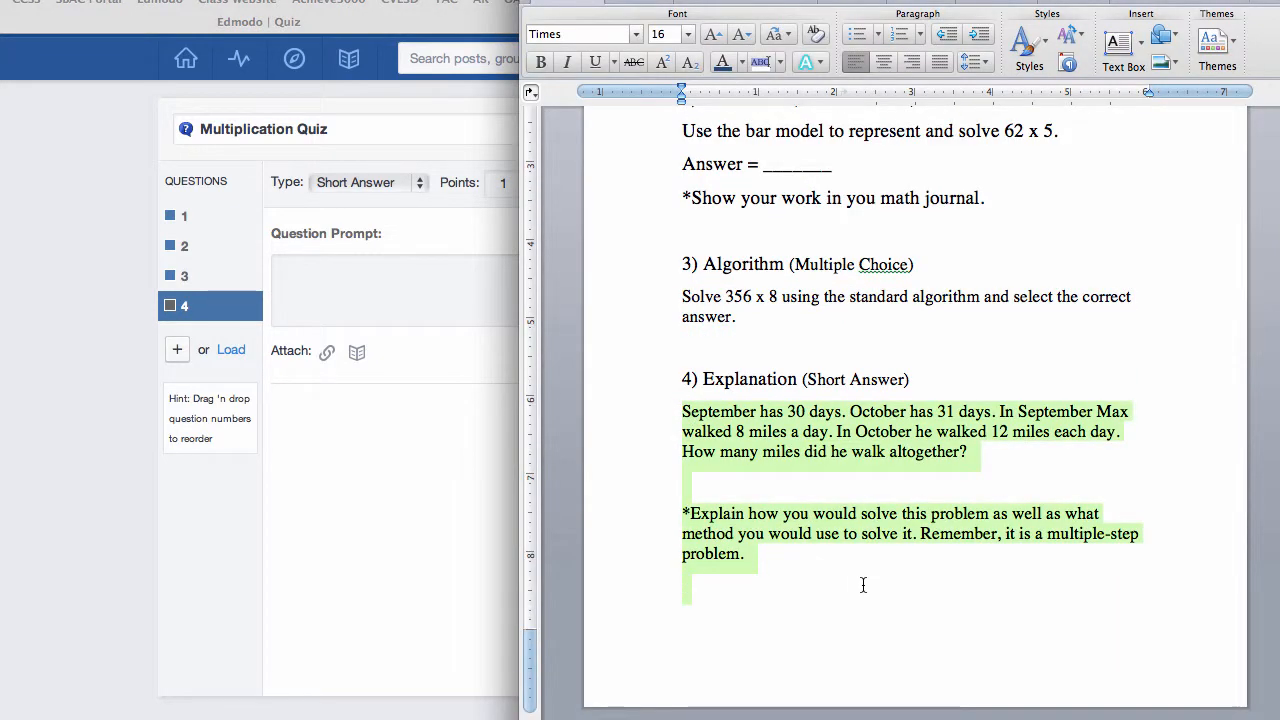
left_click(330, 282)
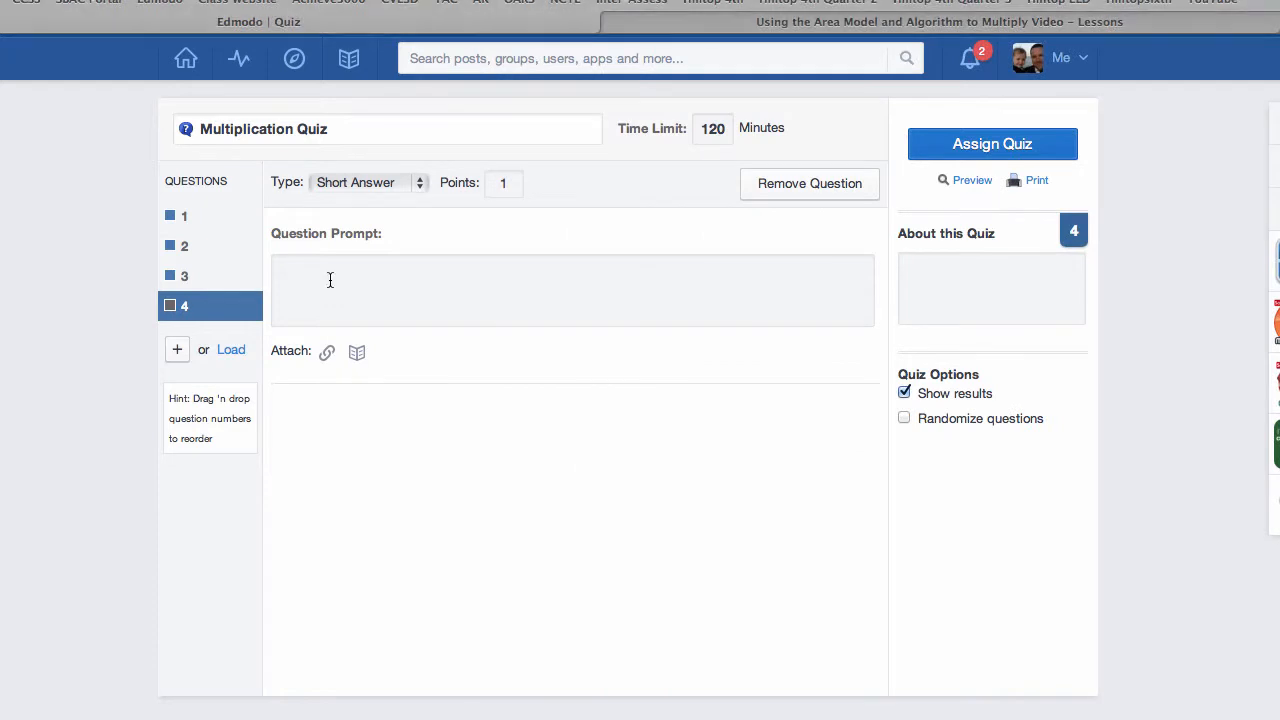
key("super+v")
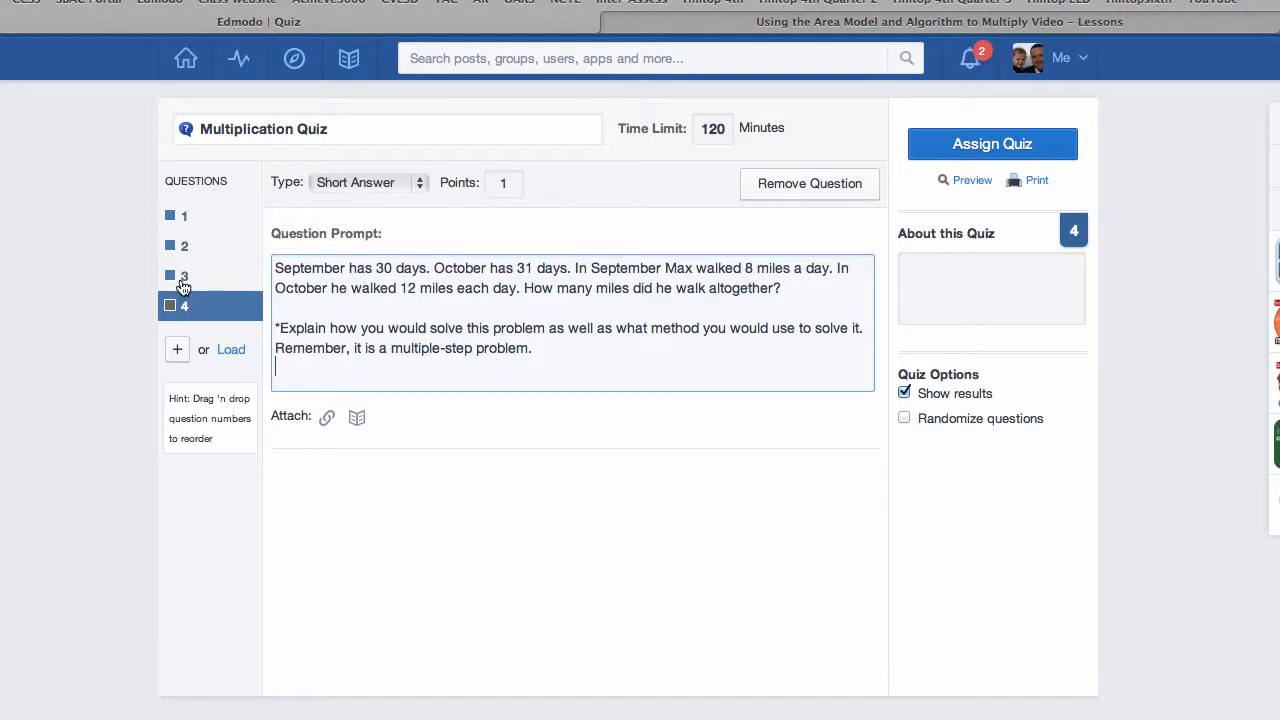
Step: Reorder the quiz so the short-answer question comes before the 356 x 8 multiple-choice question, and check both
left_click_drag(181, 303, 185, 276)
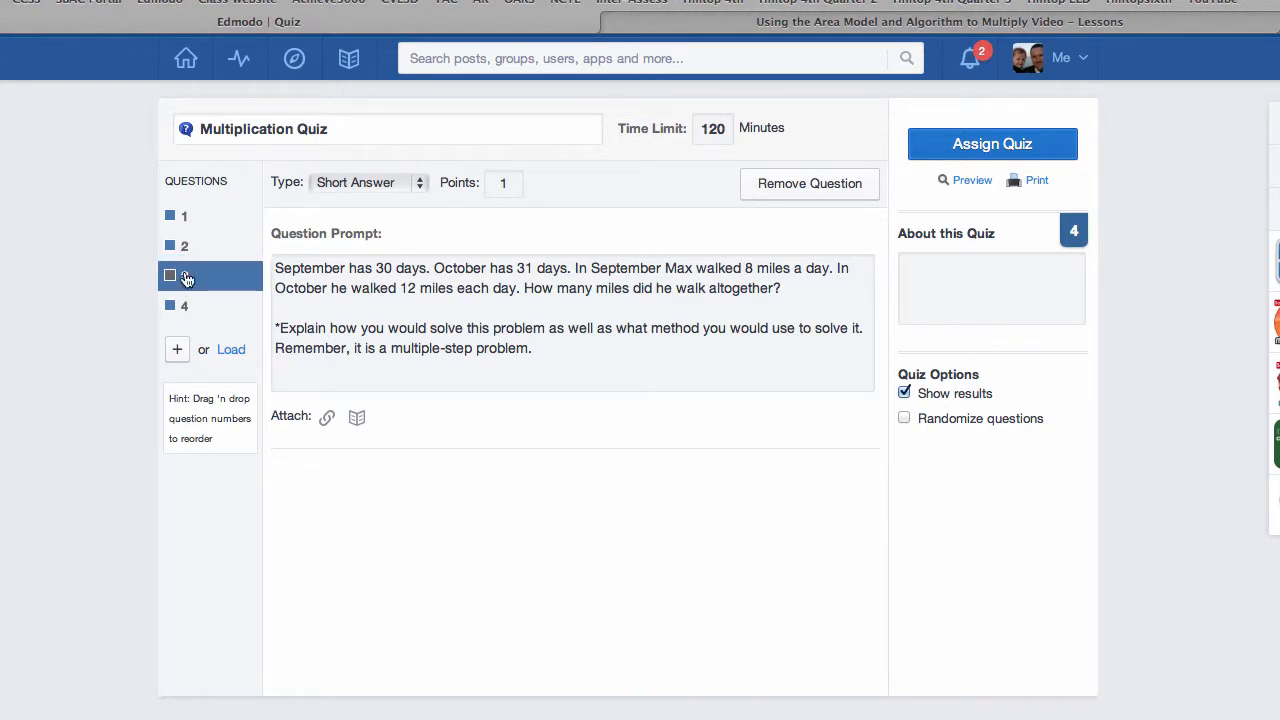
left_click(181, 305)
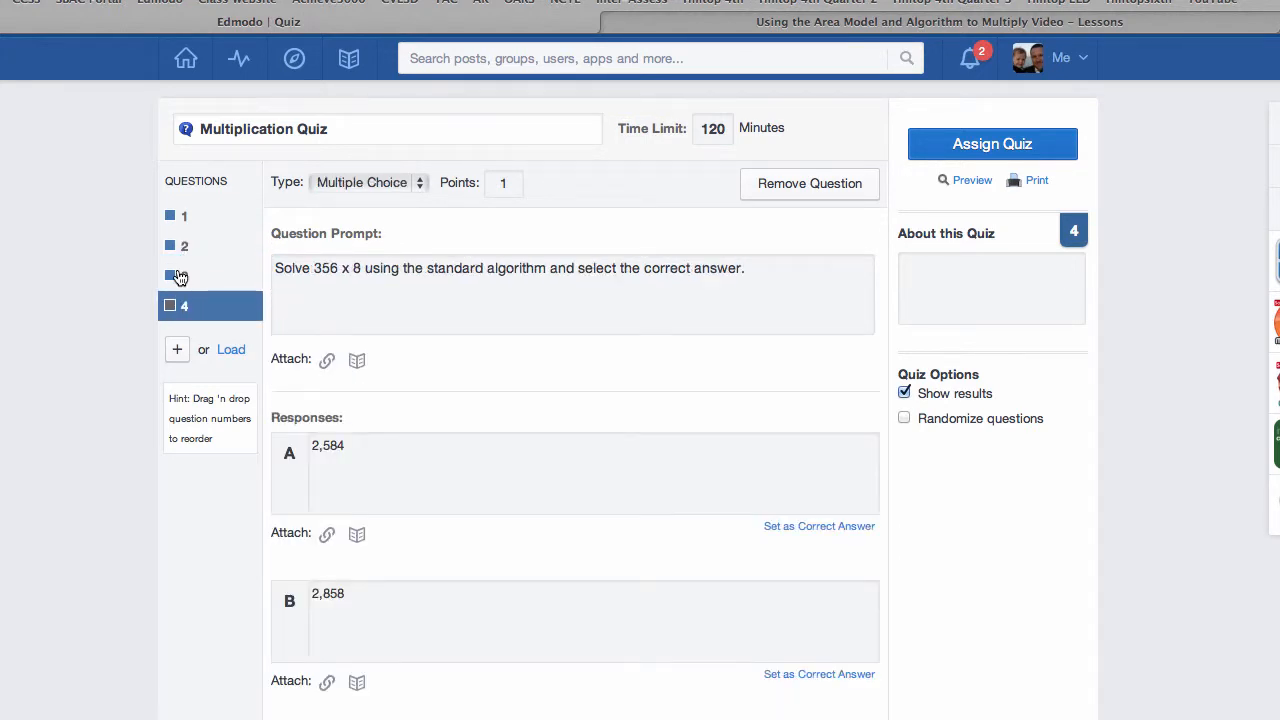
left_click(178, 277)
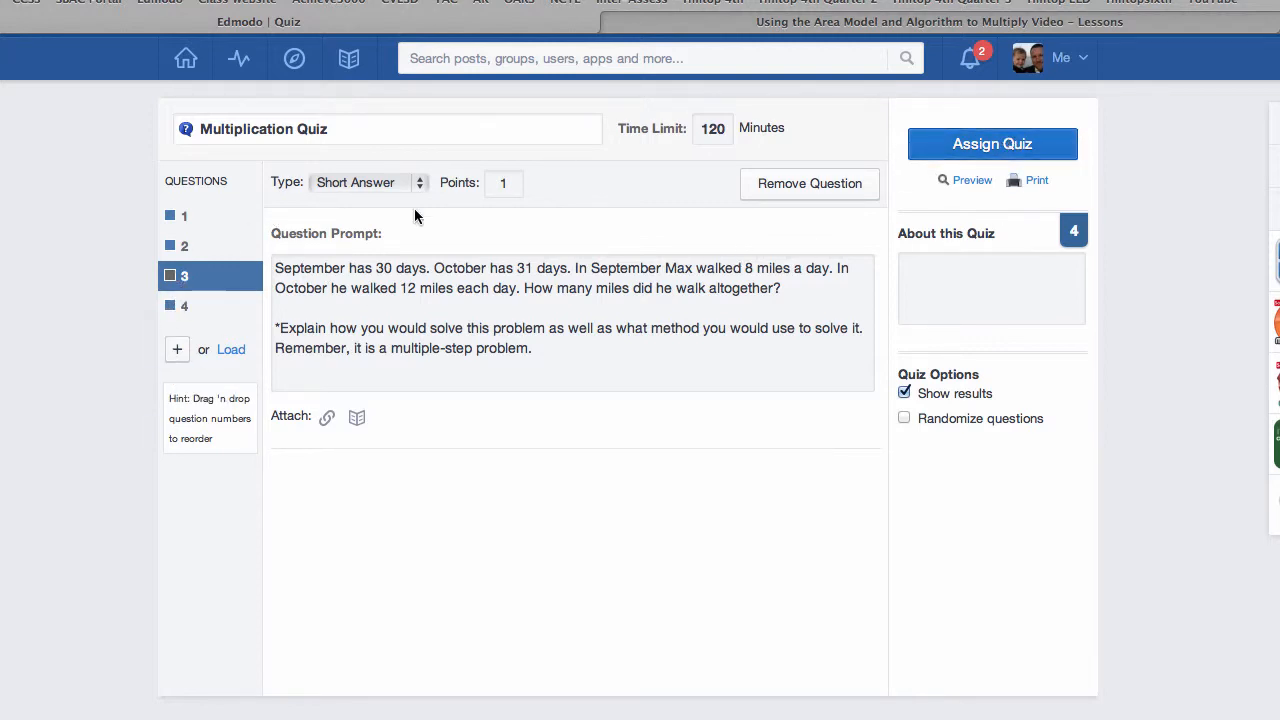
Step: Attach the Educreations lesson link "Using the Area Model and Algorithm to Multiply Video" to question 1
left_click(183, 220)
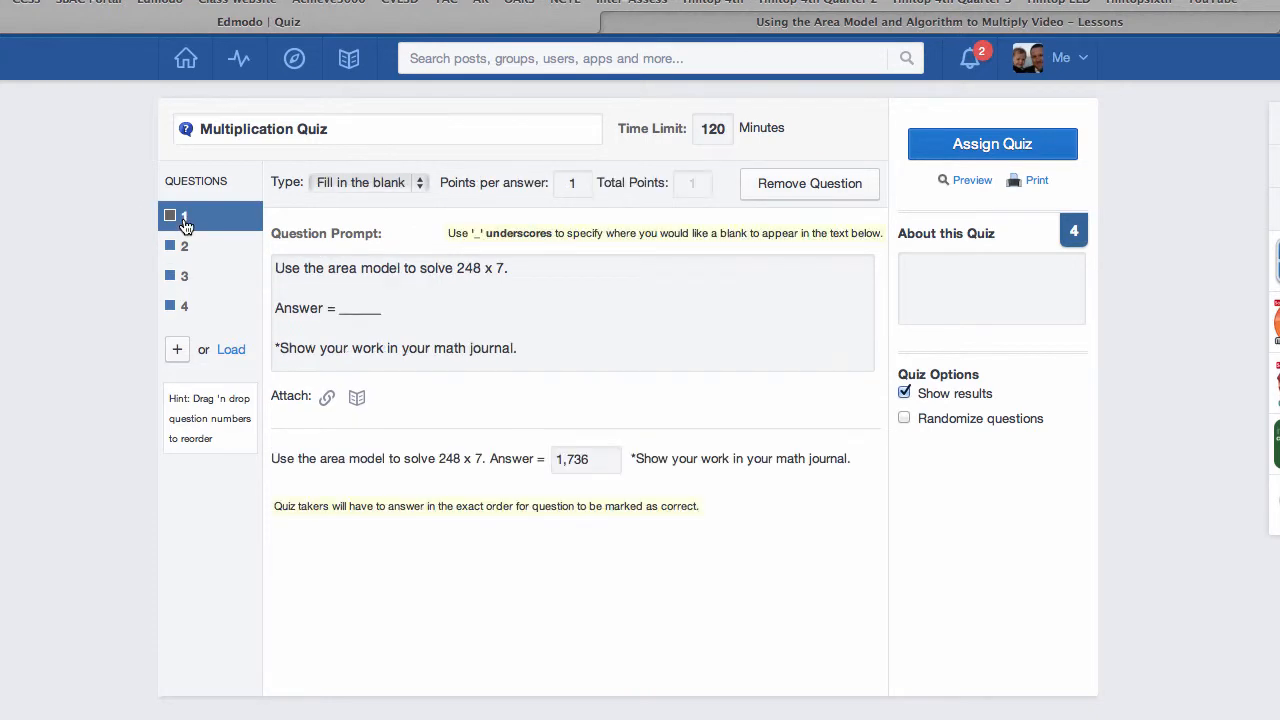
left_click(327, 398)
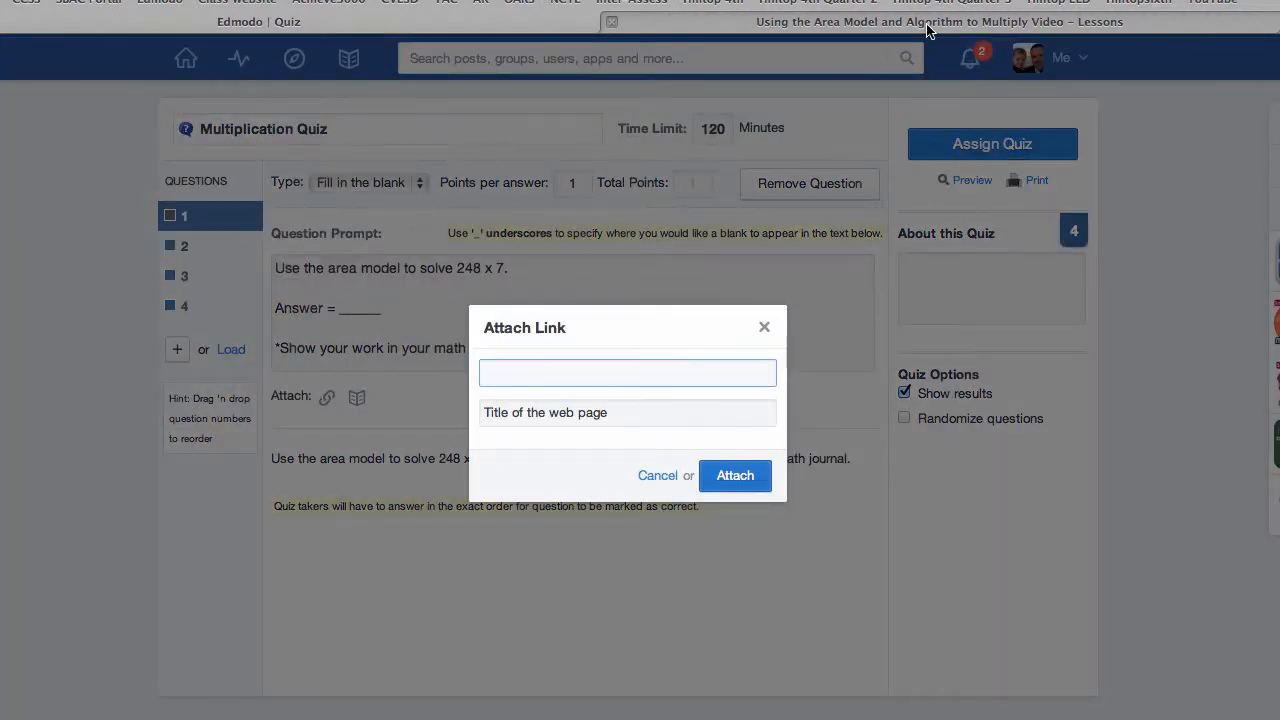
left_click(927, 24)
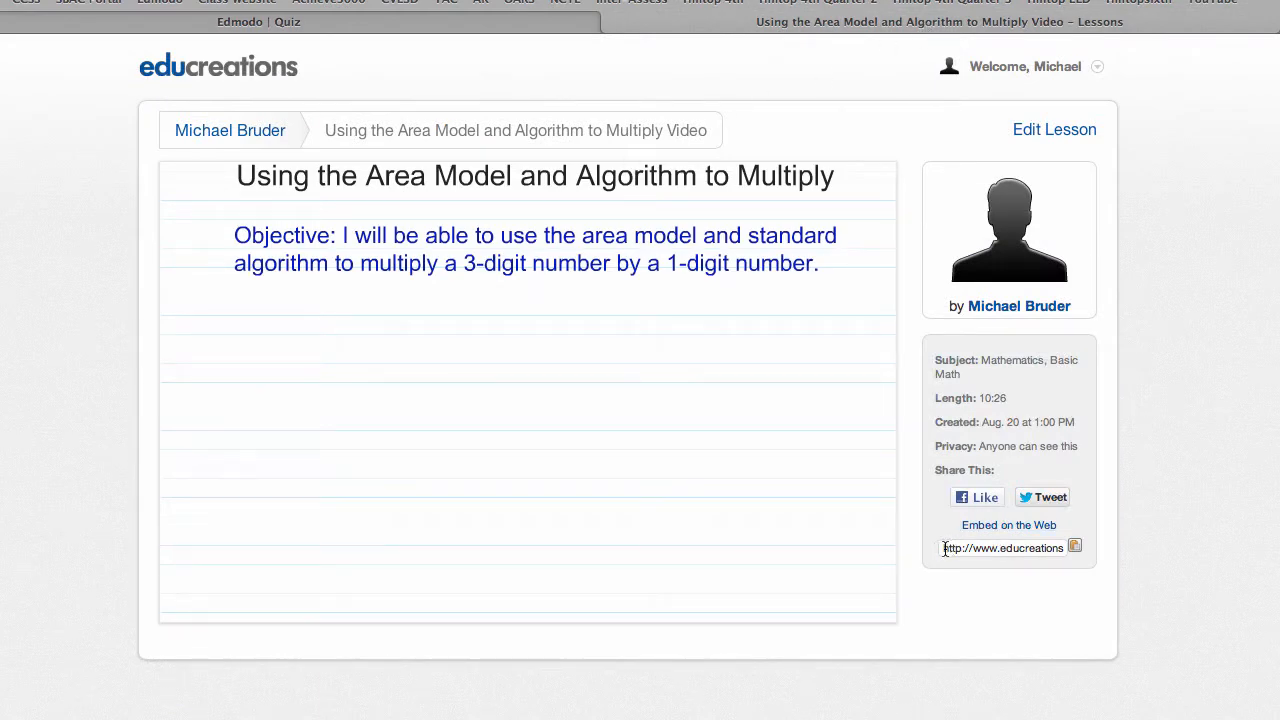
left_click_drag(942, 547, 1126, 544)
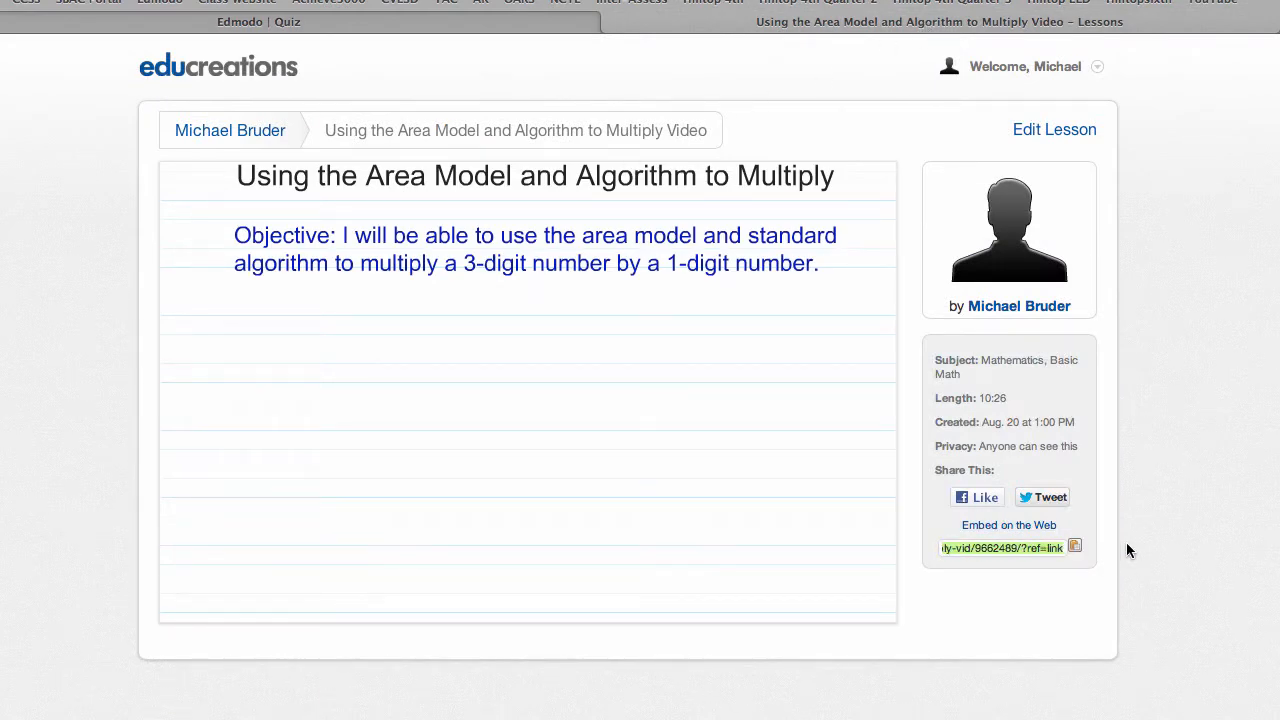
left_click(440, 23)
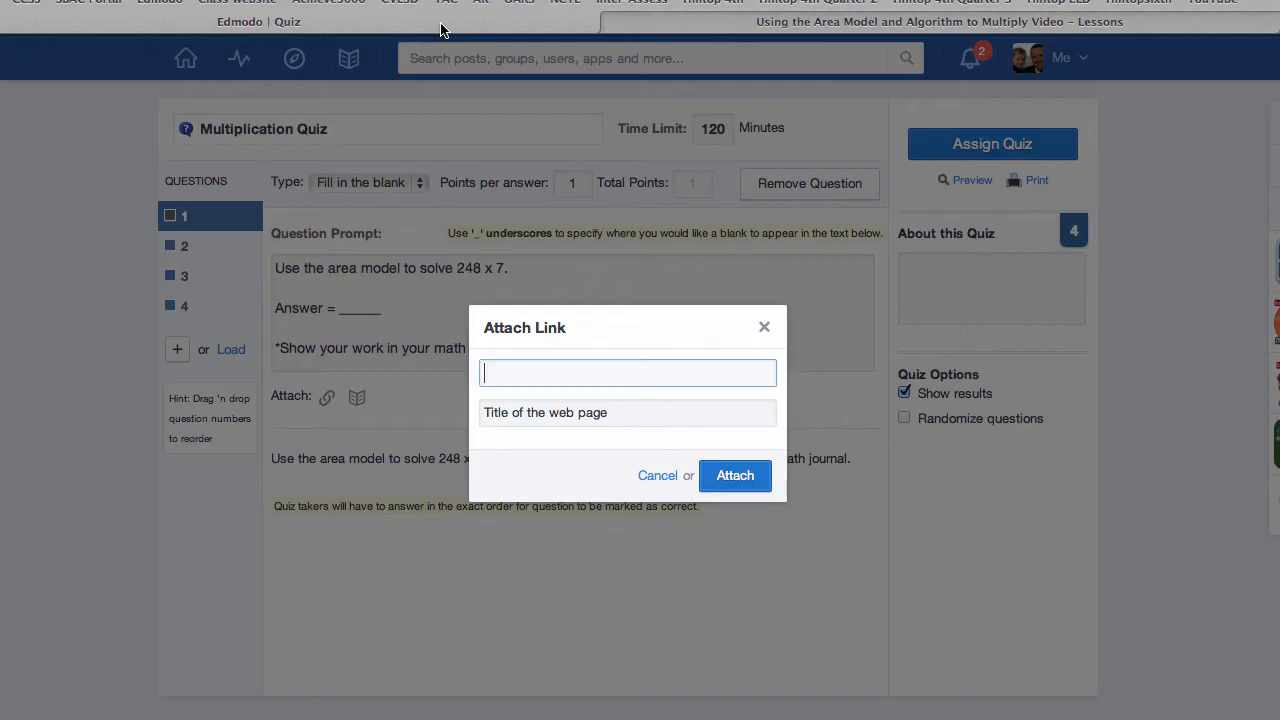
type("http://www.educreations.com/lesson/view/using-the-area-model-and-algorithm-to-multiply-vid/8662489/?ref=link")
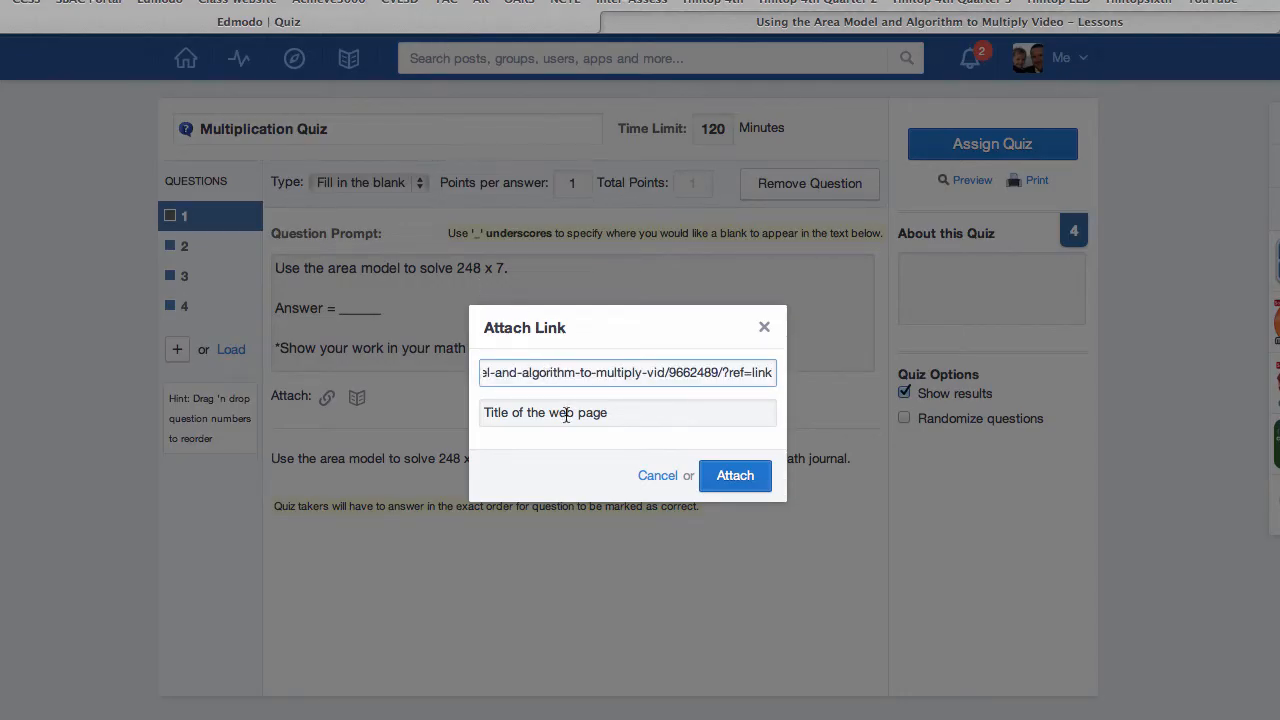
left_click(567, 416)
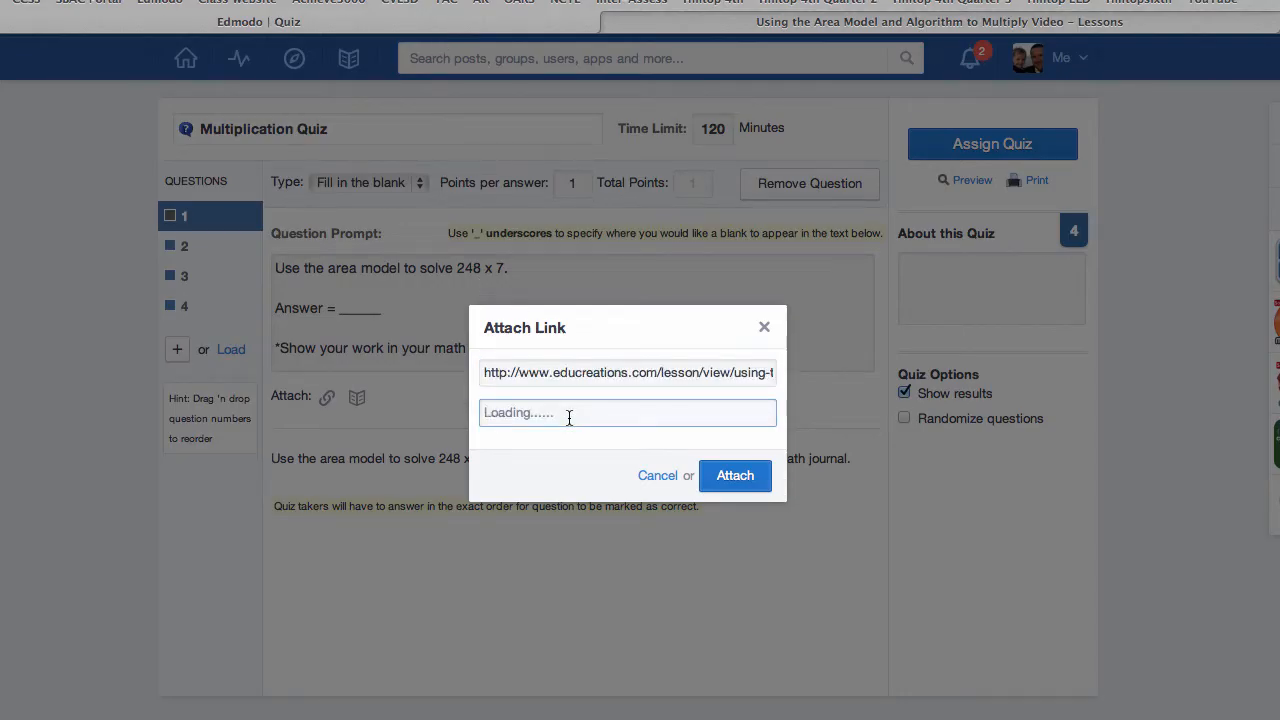
left_click(735, 477)
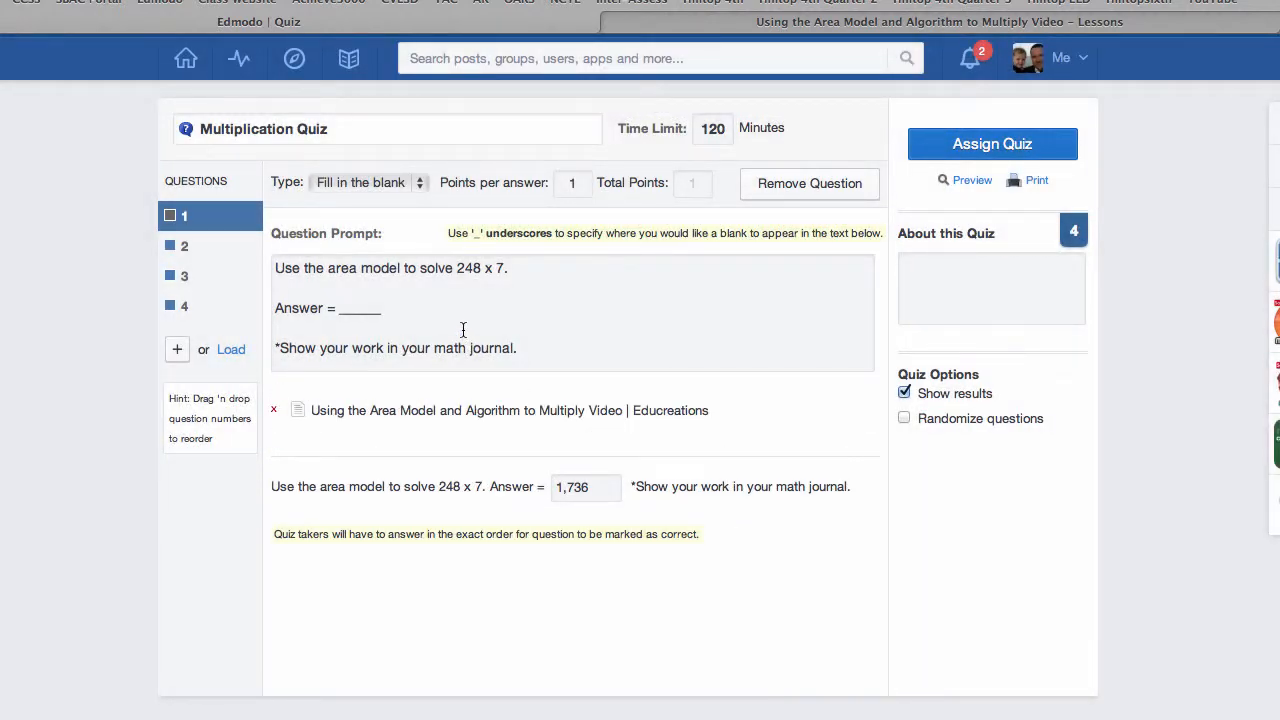
Step: Look over questions 2 and 3 and try to assign the quiz
left_click(183, 250)
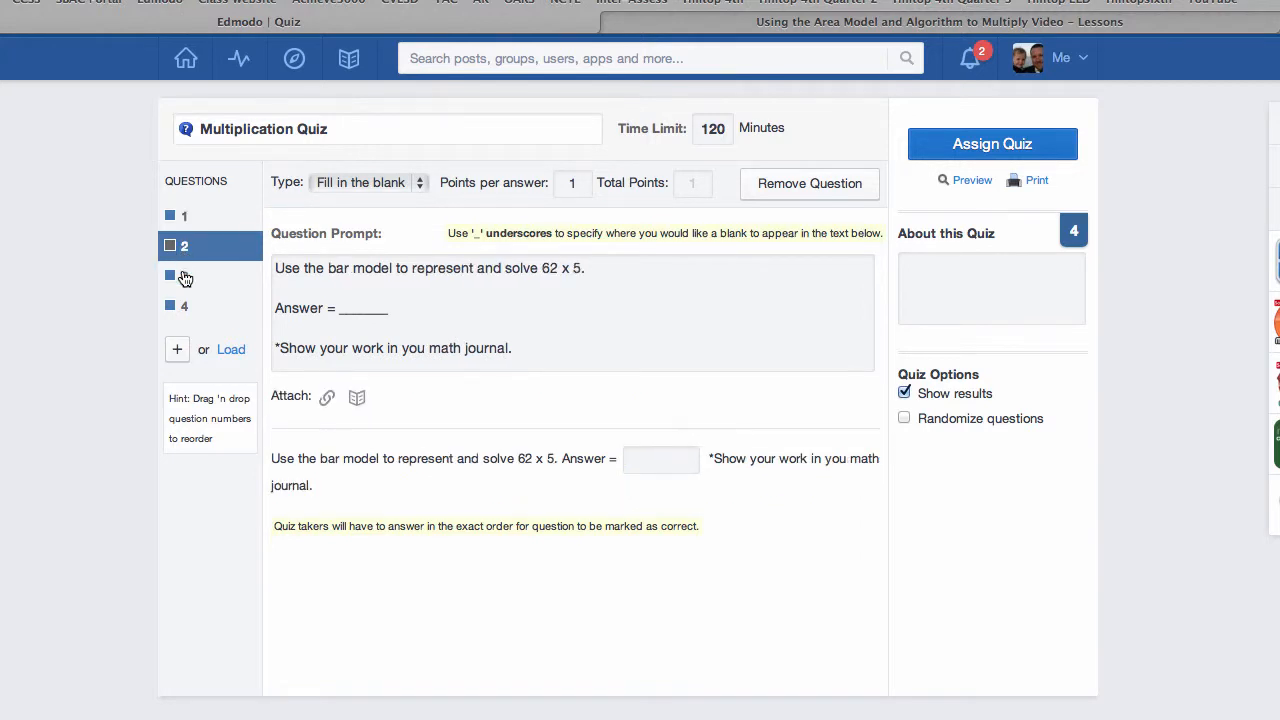
left_click(184, 278)
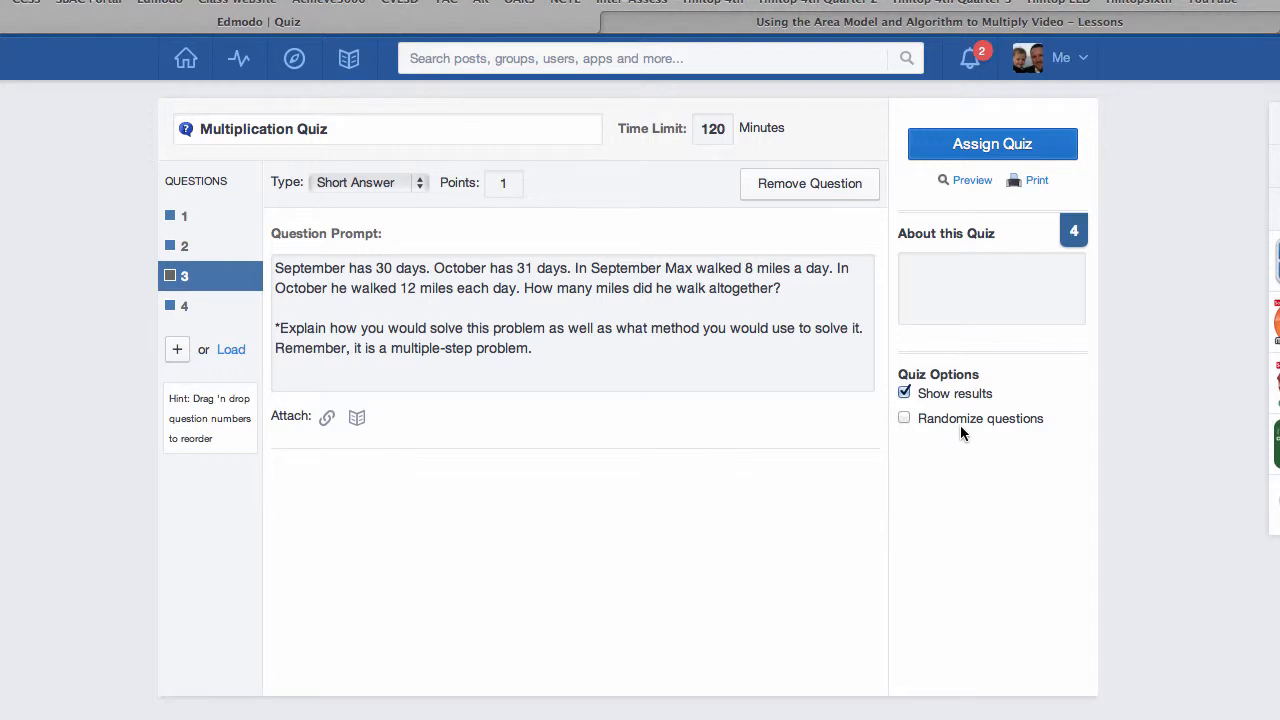
left_click(983, 145)
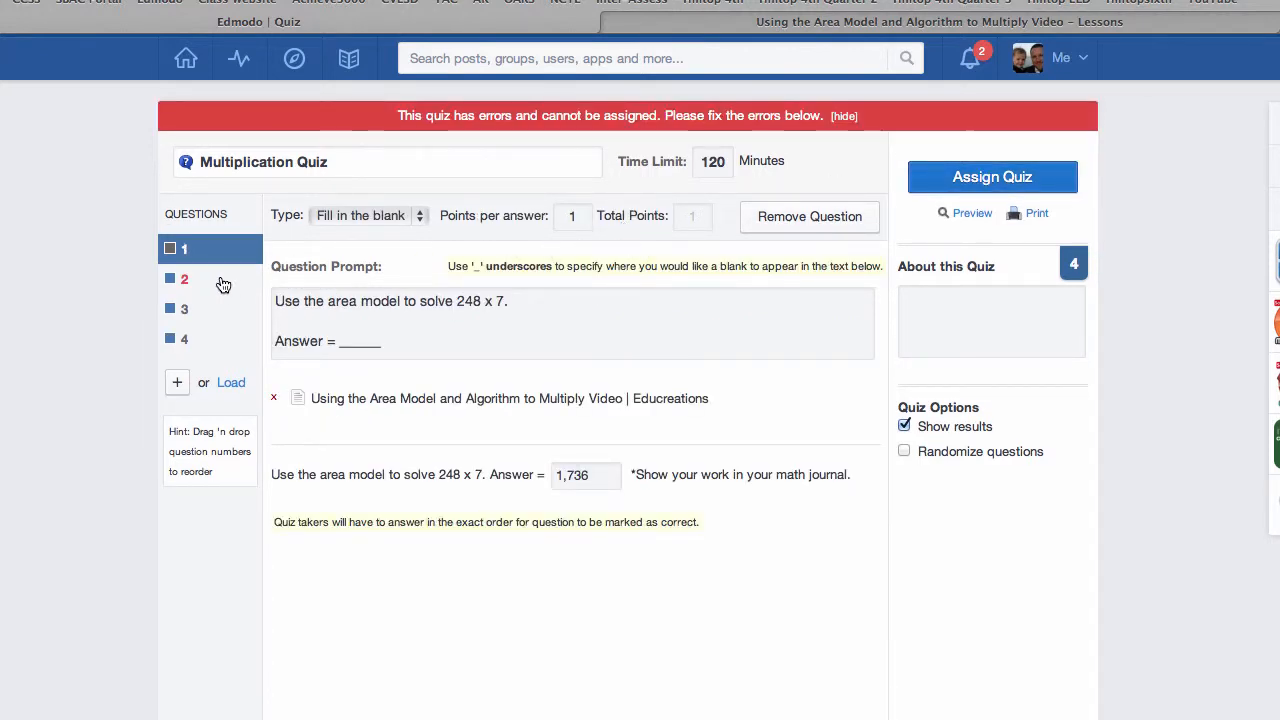
Step: Enter 310 as the missing answer to question 2, the 62 x 5 bar model problem, and assign the quiz
left_click(213, 284)
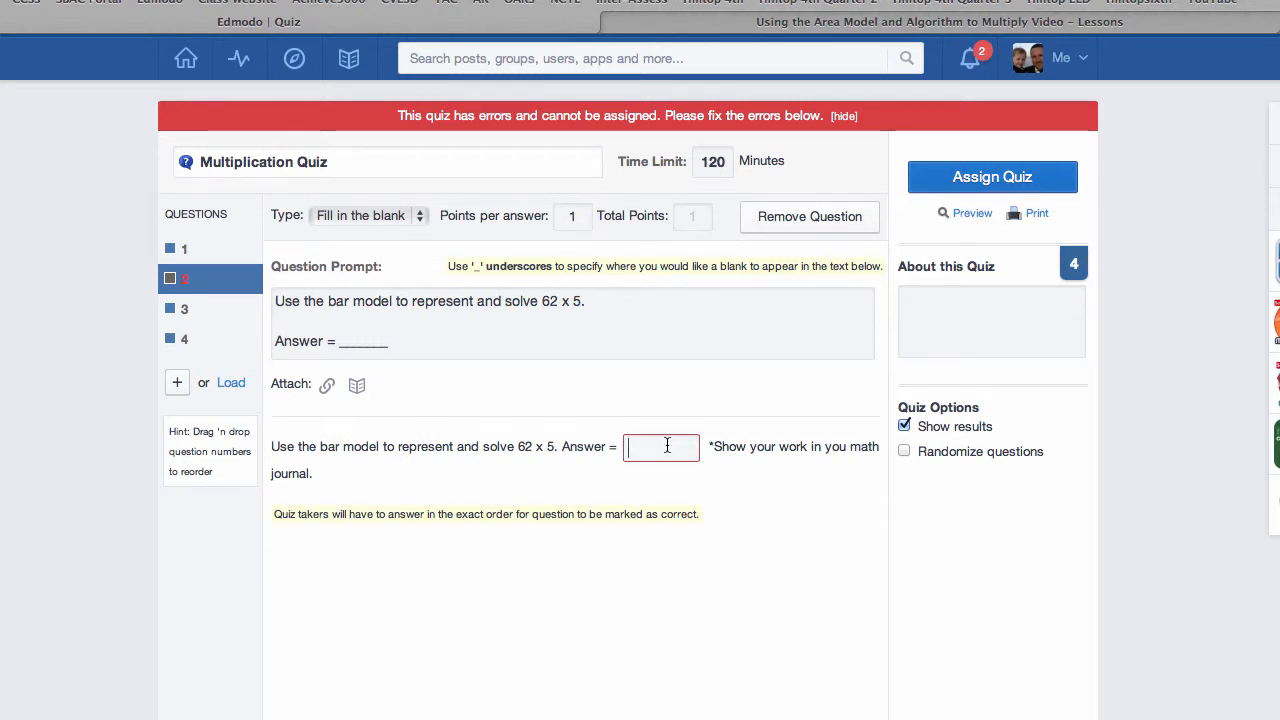
type("310")
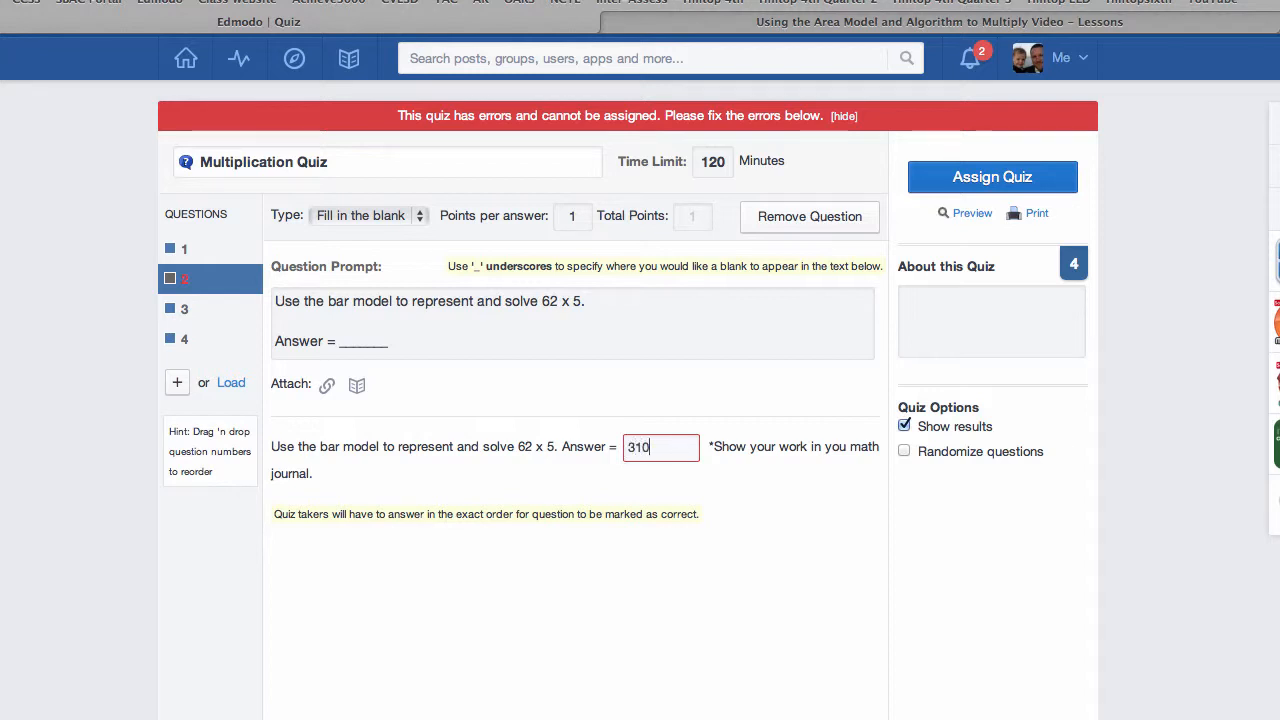
left_click(937, 180)
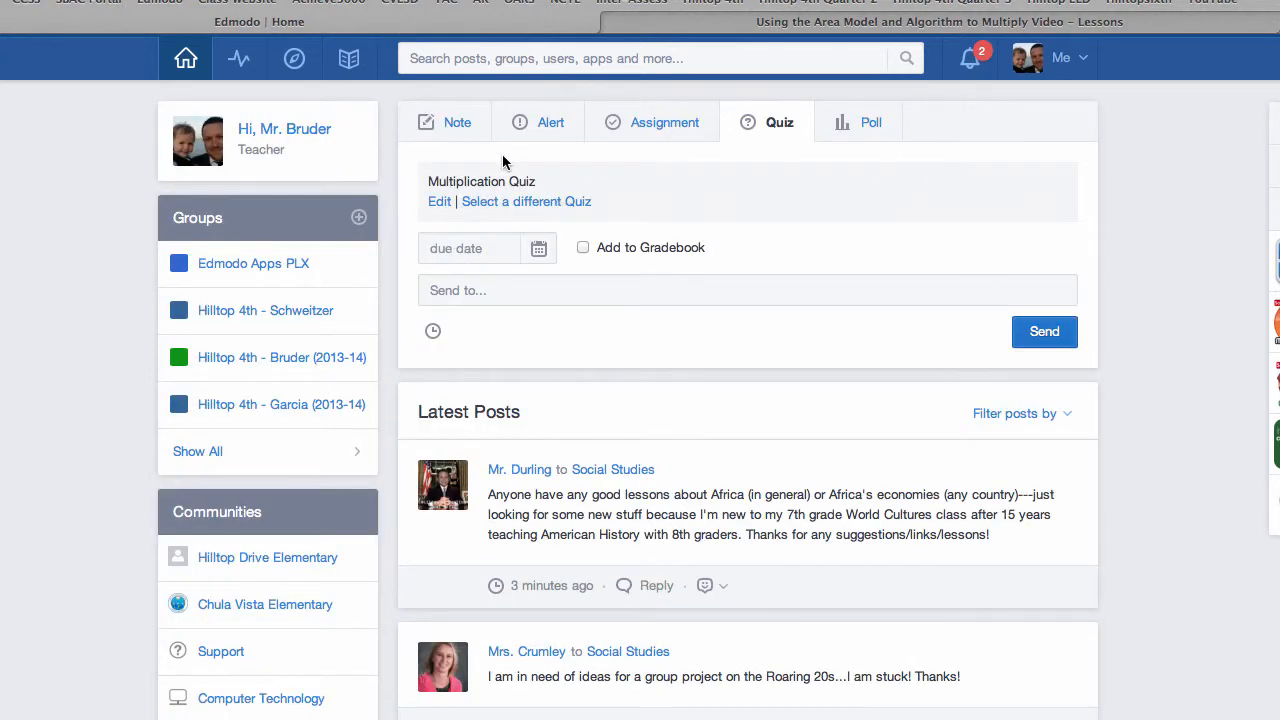
Step: Set the Multiplication Quiz's due date to 10/23/2013 and add the teacher's own Hilltop 4th (2013-14) class group as recipient
left_click(536, 250)
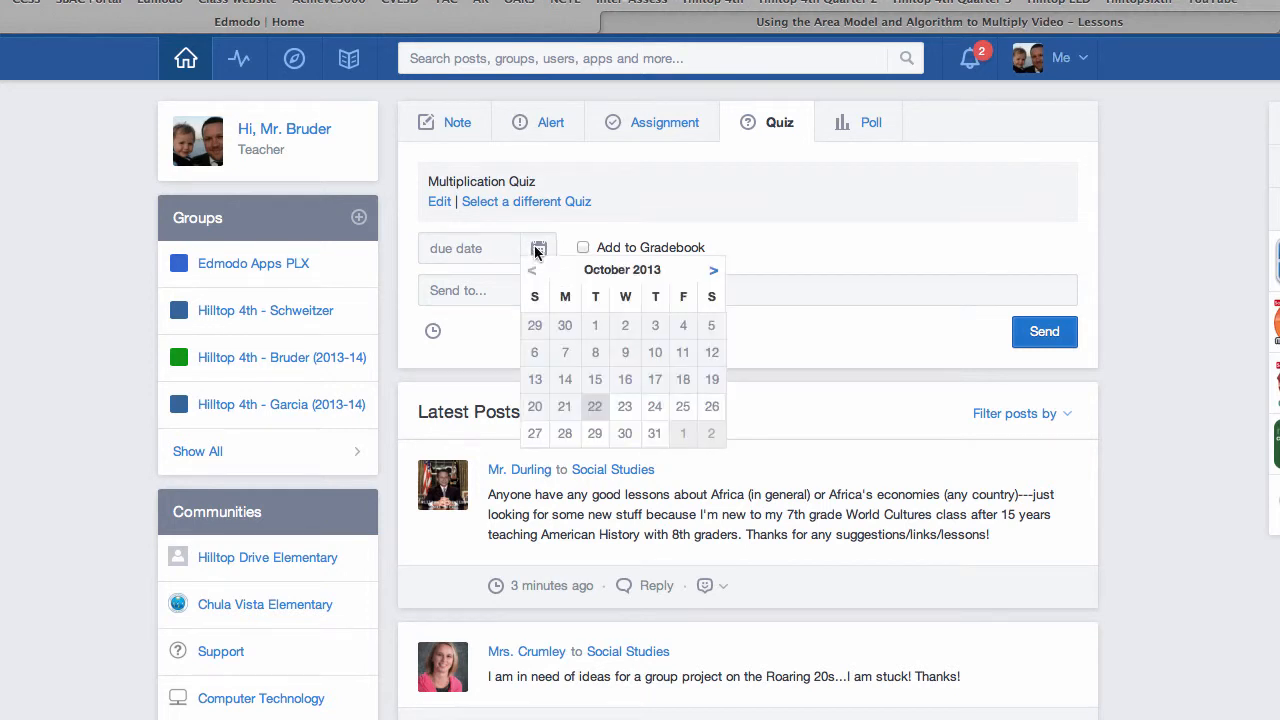
left_click(626, 407)
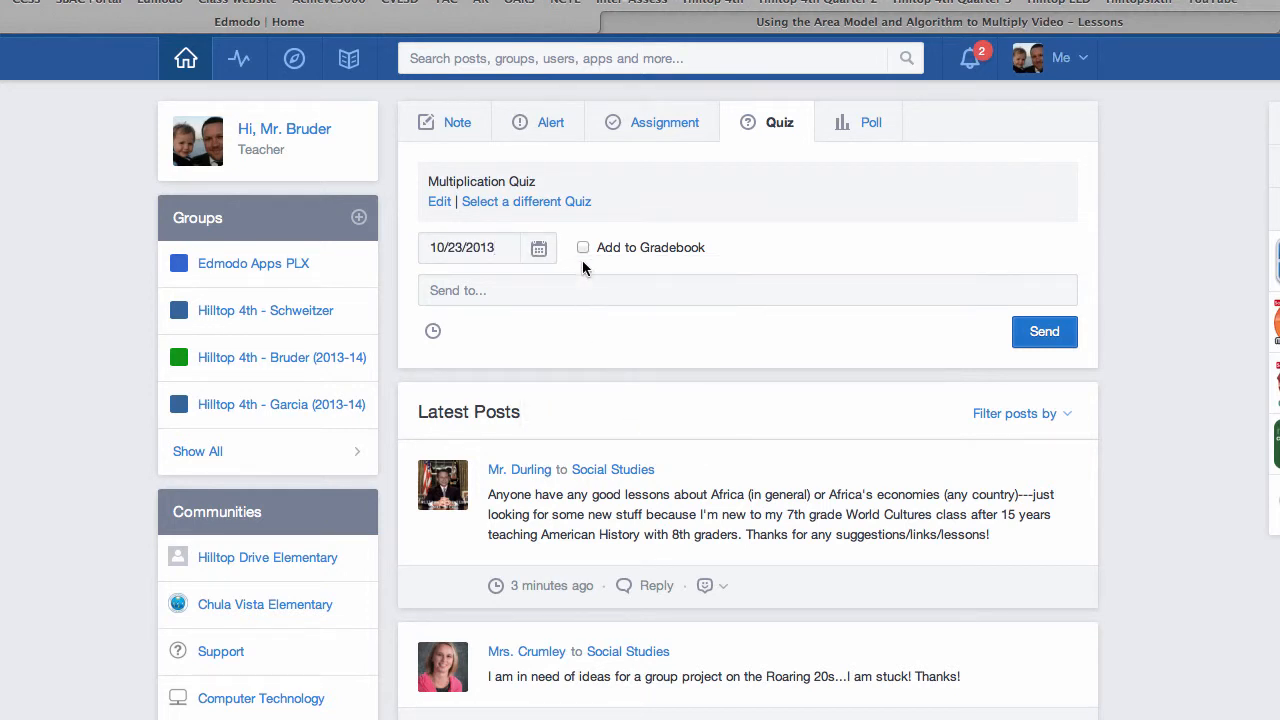
left_click(535, 280)
type("h")
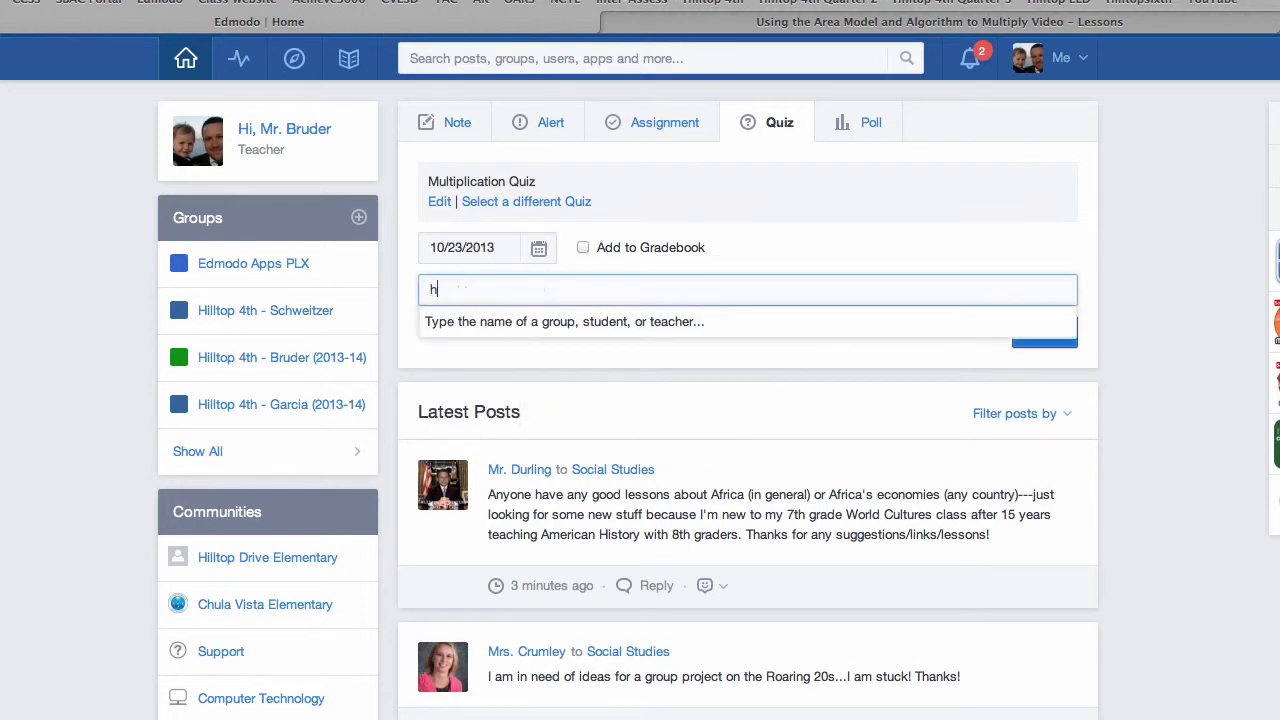
type("illto")
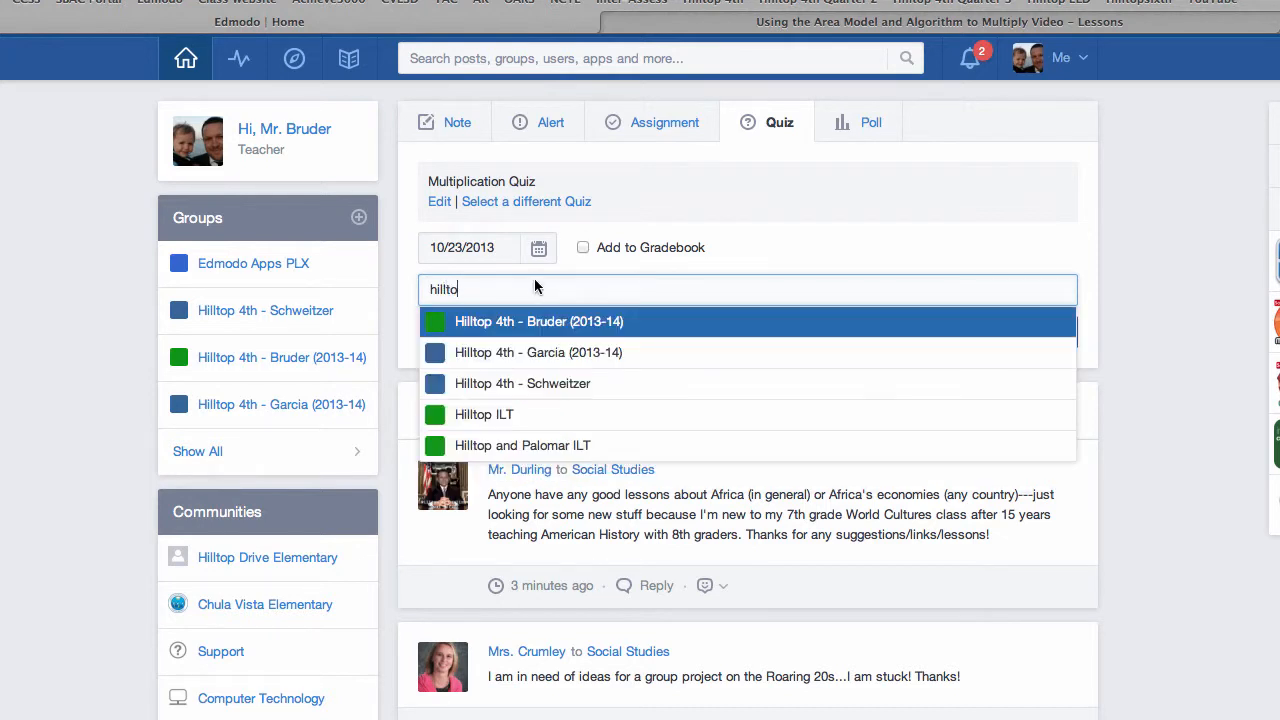
left_click(522, 322)
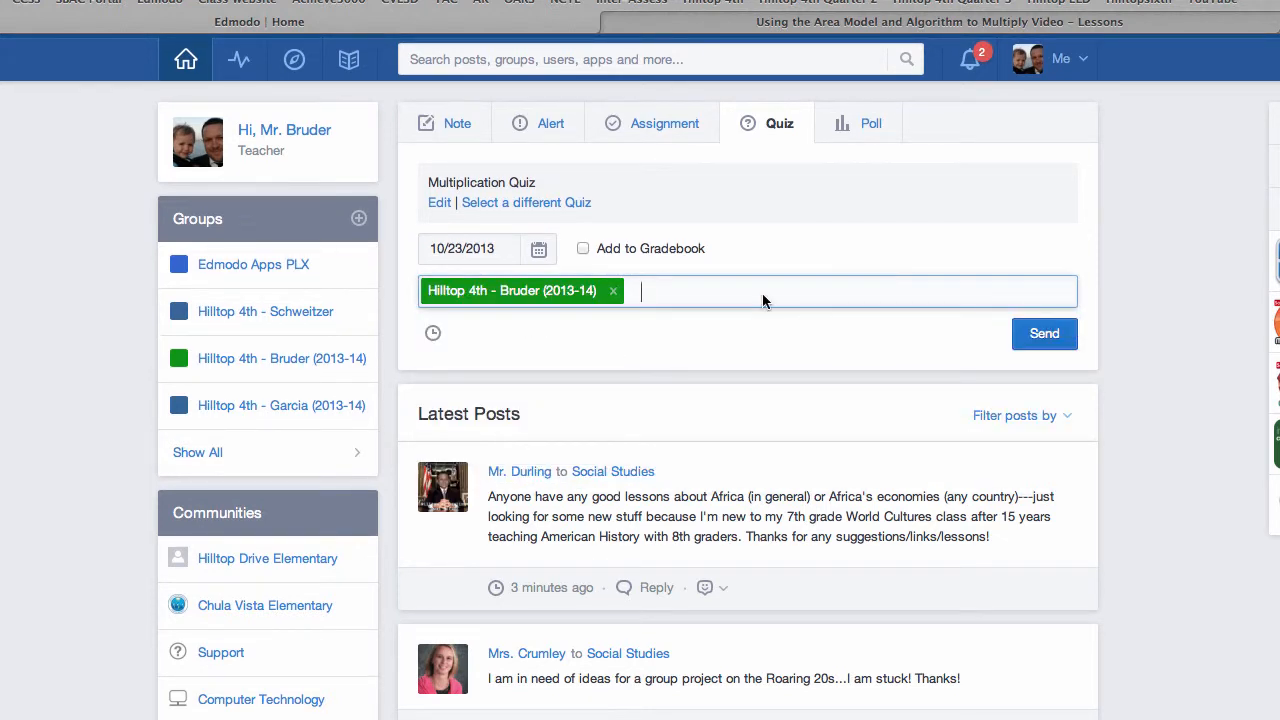